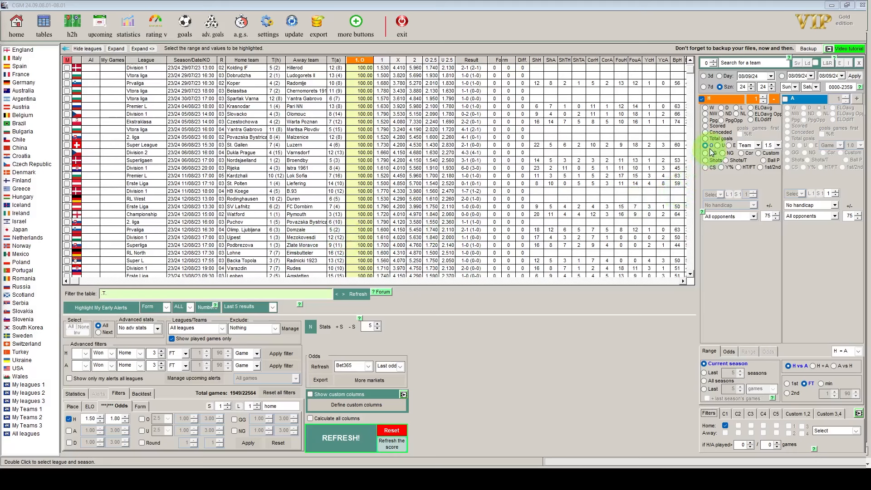
Send all the filtered games to Advanced Goals Statistics, review their statistics, and return to the games table
{"action": "left_click", "coordinate": [726, 413]}
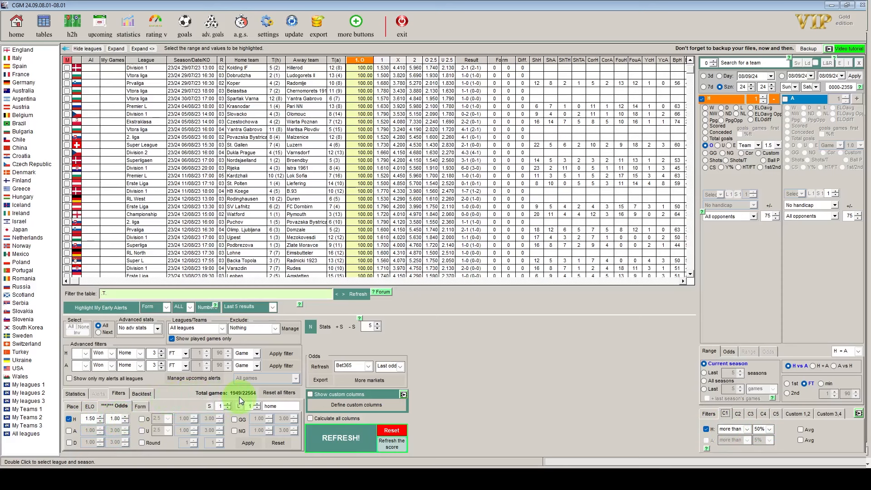
{"action": "double_click", "coordinate": [410, 225]}
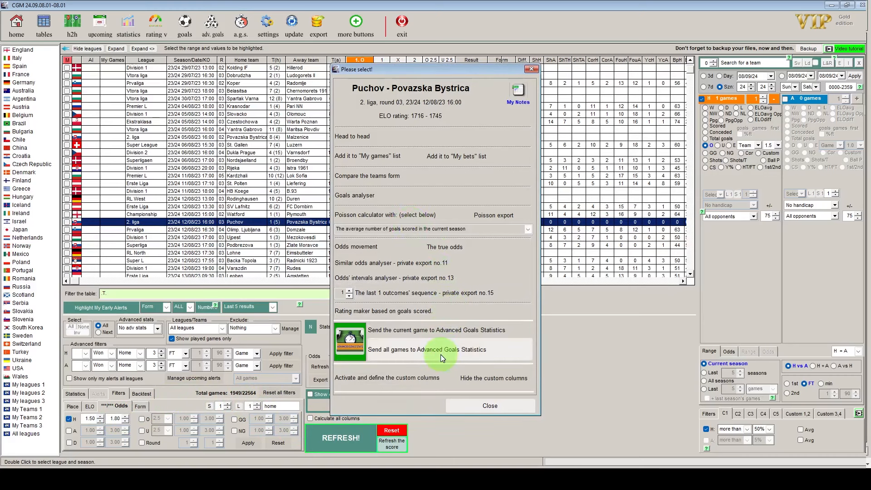
{"action": "left_click", "coordinate": [440, 355]}
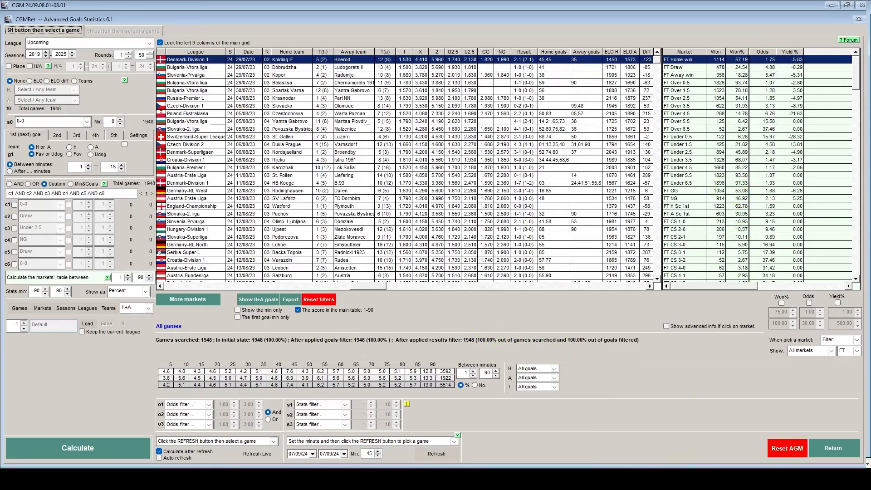
{"action": "left_click", "coordinate": [831, 453]}
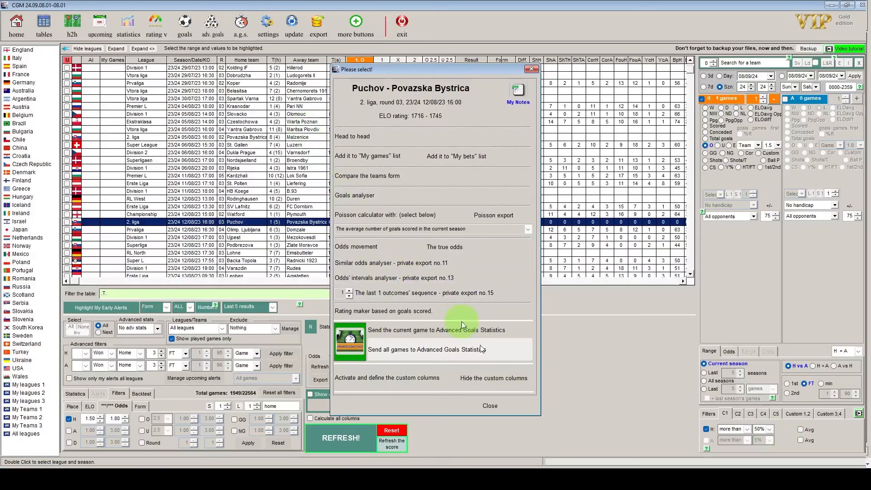
{"action": "left_click", "coordinate": [510, 406]}
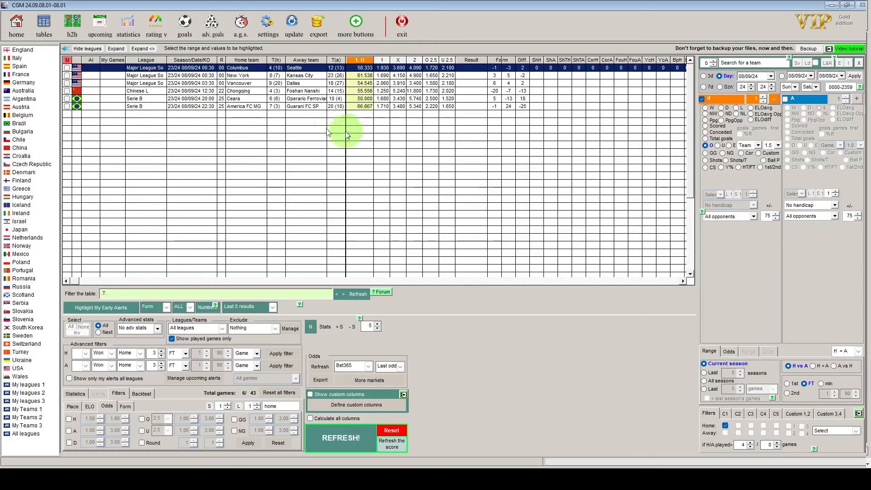
Export the upcoming games with the listed columns to XLS as cgmbetupcoming, overwriting the existing file
{"action": "left_click", "coordinate": [245, 99]}
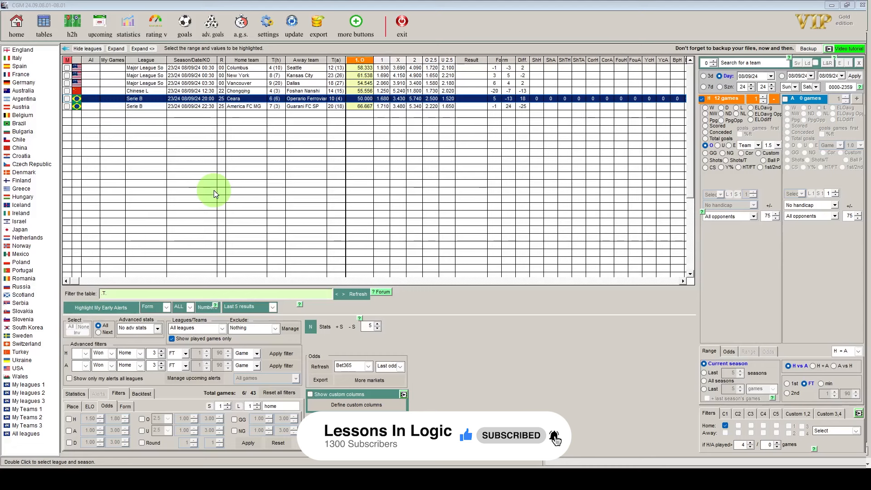
{"action": "left_click", "coordinate": [318, 28]}
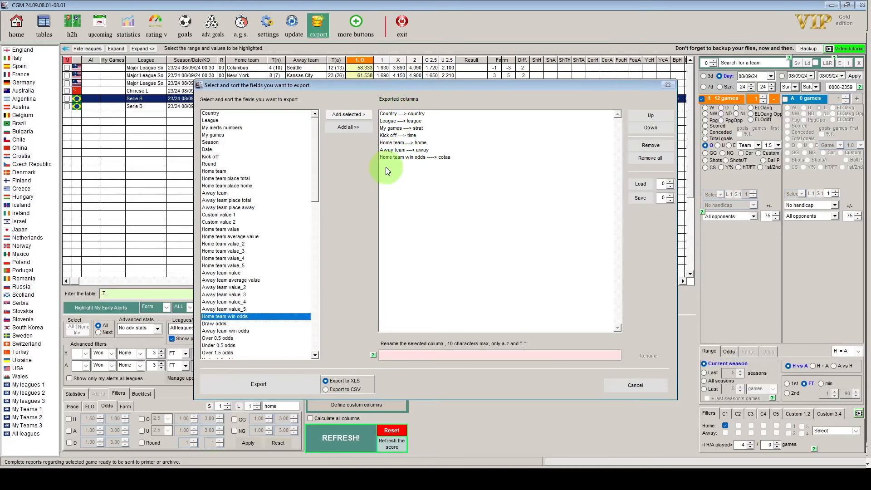
{"action": "left_click", "coordinate": [292, 385]}
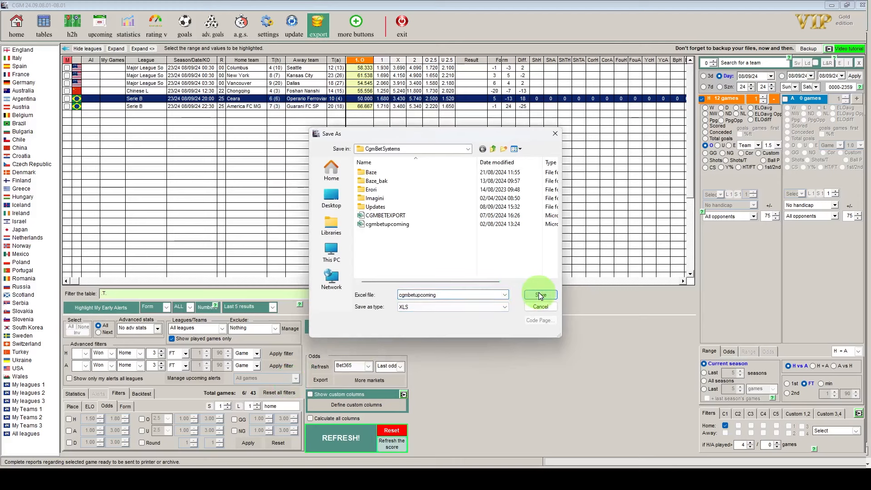
{"action": "left_click", "coordinate": [537, 292]}
{"action": "left_click", "coordinate": [466, 241]}
{"action": "left_click", "coordinate": [449, 268]}
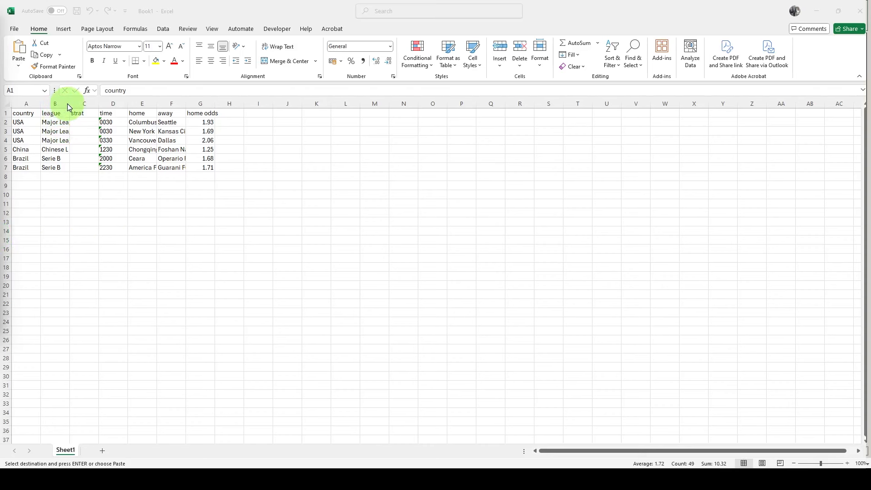
Autofit the league, home, away and home odds columns in the exported games sheet
{"action": "double_click", "coordinate": [69, 105]}
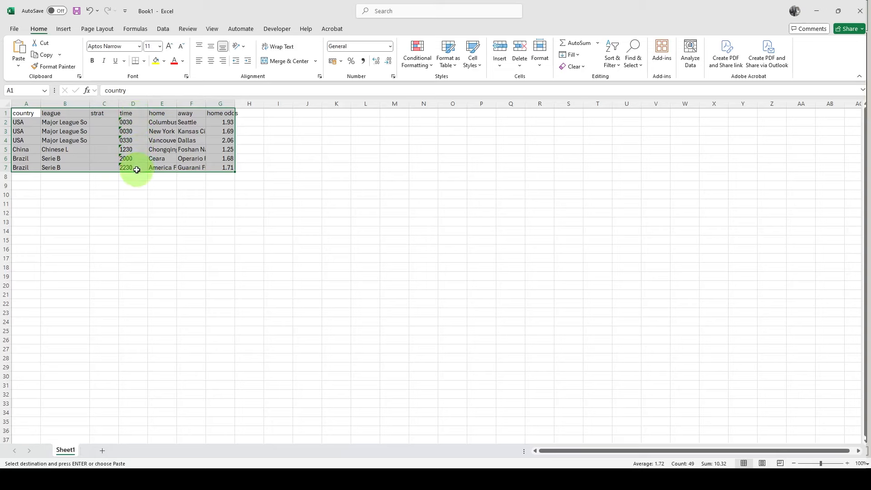
{"action": "double_click", "coordinate": [177, 101]}
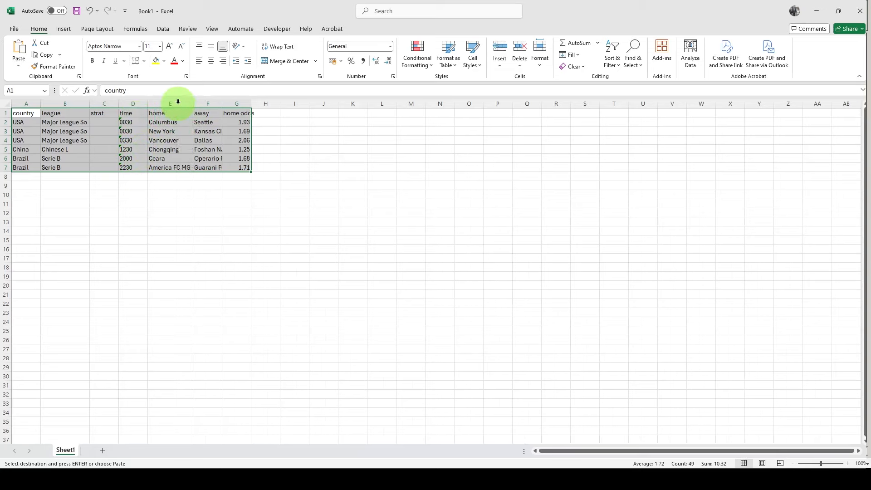
{"action": "double_click", "coordinate": [222, 101]}
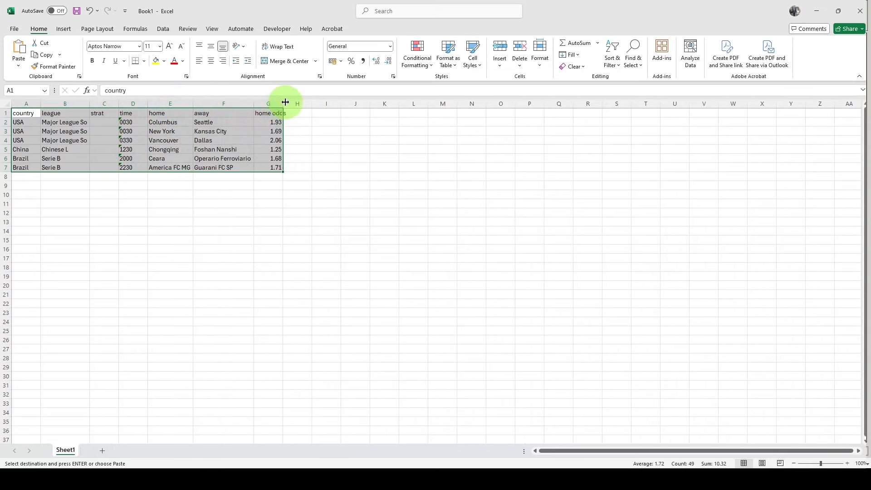
{"action": "double_click", "coordinate": [282, 101]}
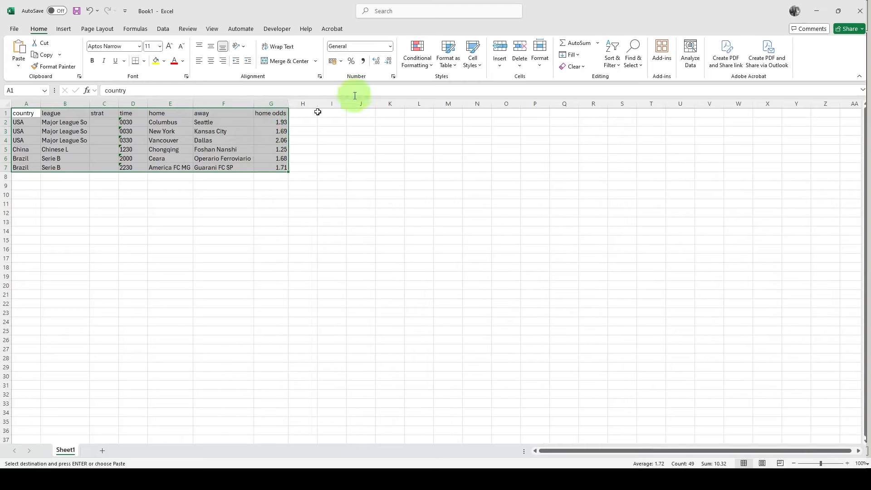
Insert five blank columns between the country and league columns
{"action": "key", "text": "alt+Tab"}
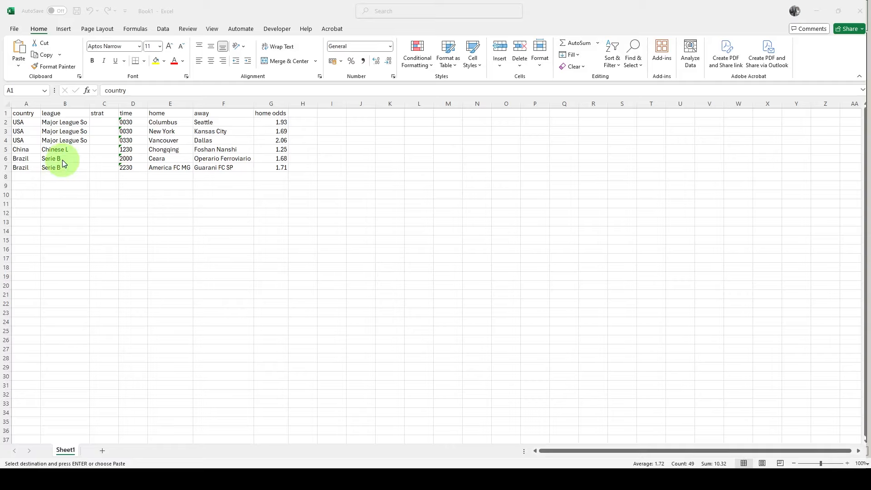
{"action": "left_click", "coordinate": [63, 161]}
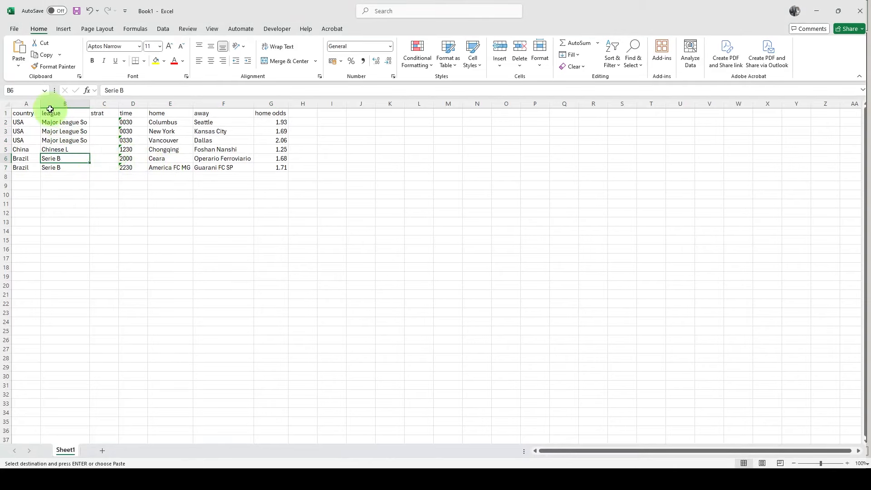
{"action": "left_click_drag", "start_coordinate": [51, 102], "coordinate": [200, 102]}
{"action": "right_click", "coordinate": [202, 104]}
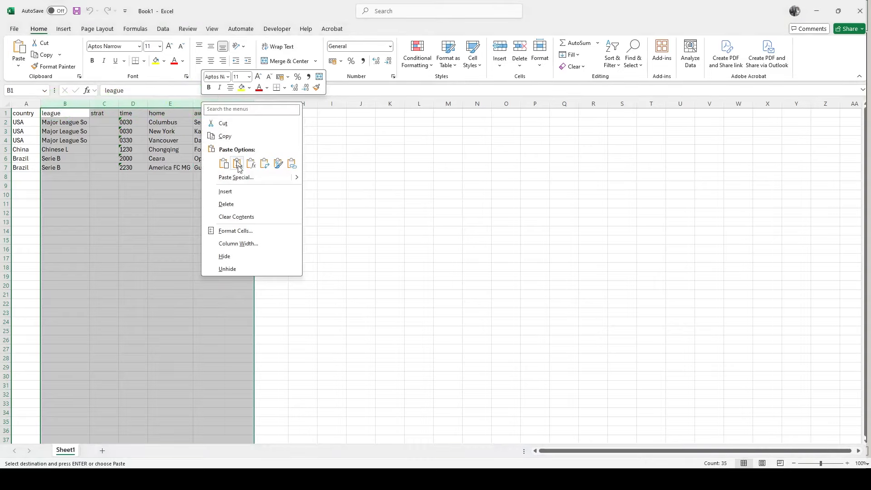
{"action": "left_click", "coordinate": [225, 191]}
{"action": "left_click", "coordinate": [62, 114]}
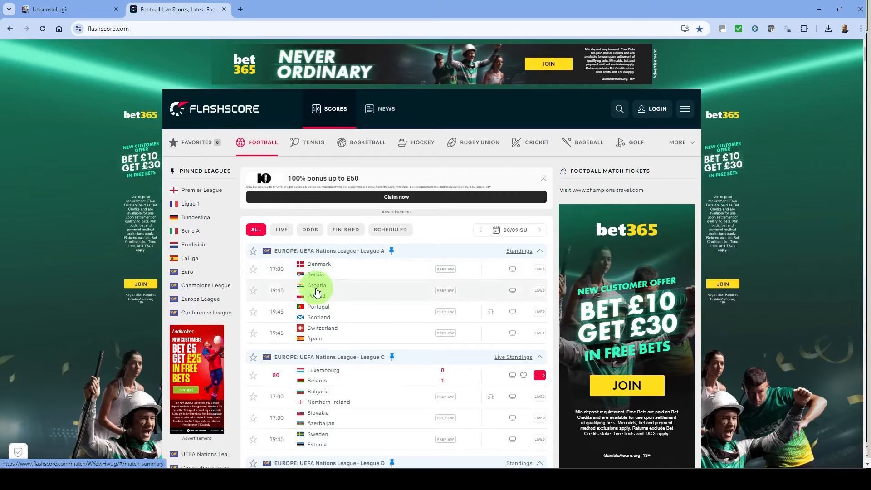
Switch to Flashscore in the browser, open the Ceara–Operario match under Brazil Serie B and copy its page URL
{"action": "scroll", "coordinate": [321, 292], "scroll_direction": "down", "scroll_amount": 5}
{"action": "scroll", "coordinate": [321, 302], "scroll_direction": "down", "scroll_amount": 20}
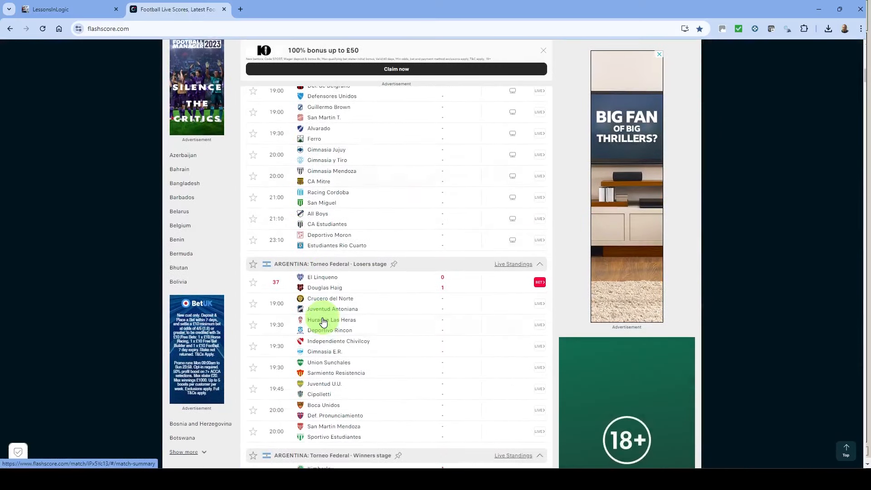
{"action": "scroll", "coordinate": [323, 322], "scroll_direction": "down", "scroll_amount": 15}
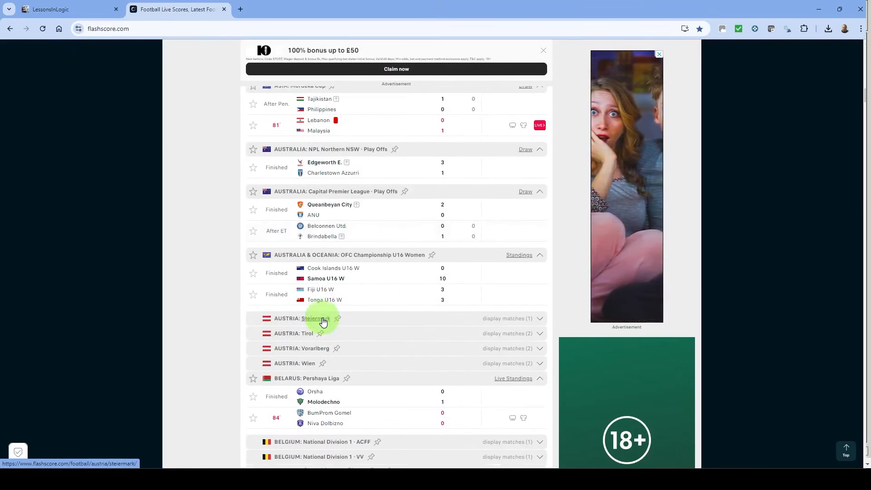
{"action": "scroll", "coordinate": [323, 322], "scroll_direction": "down", "scroll_amount": 3}
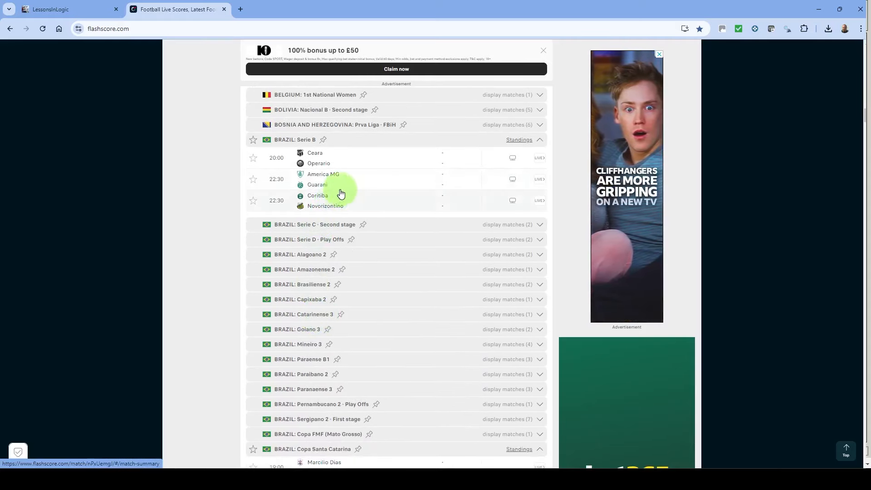
{"action": "left_click", "coordinate": [338, 163]}
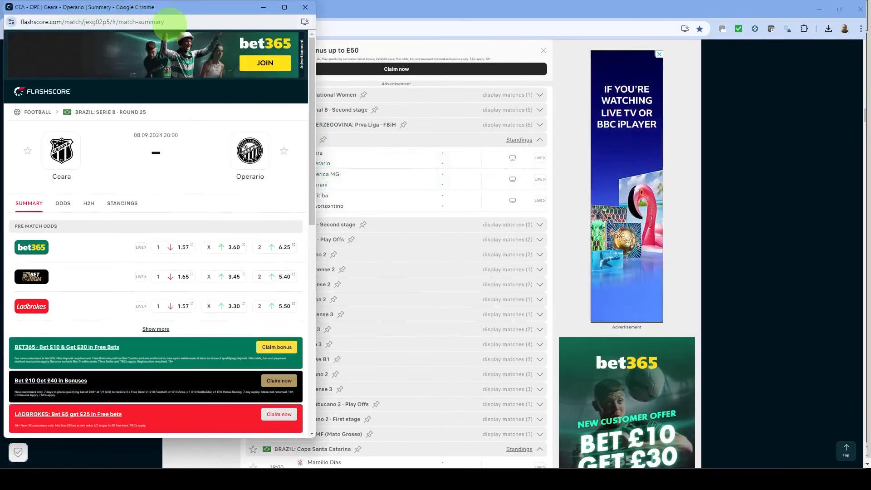
{"action": "left_click_drag", "start_coordinate": [164, 22], "coordinate": [12, 23]}
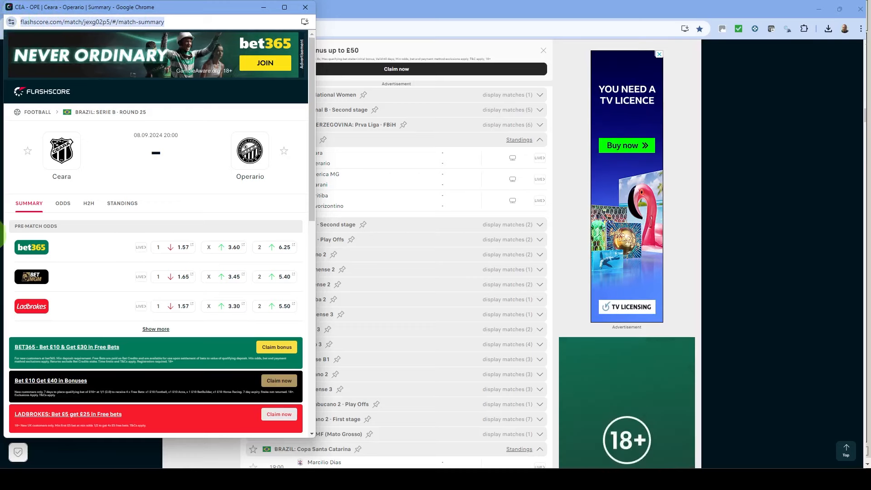
Switch to Excel, add a new worksheet and start a web data import from the copied Flashscore match-summary URL
{"action": "key", "text": "alt+Tab"}
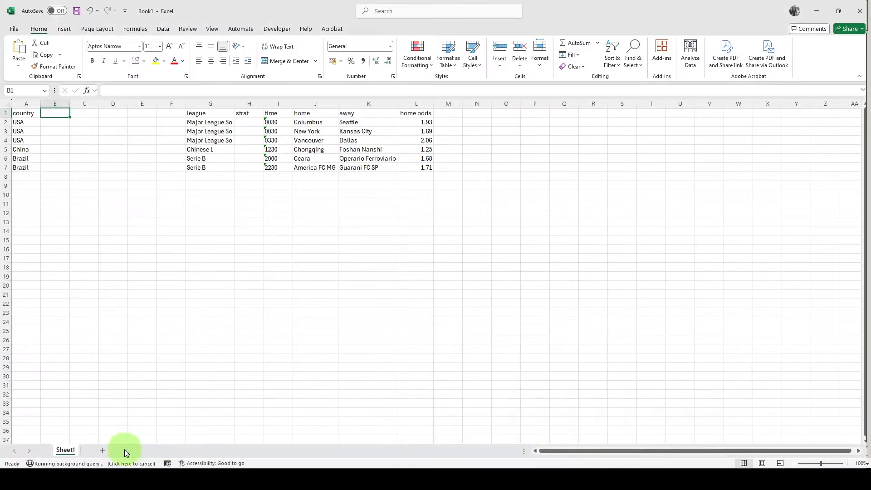
{"action": "left_click", "coordinate": [104, 452]}
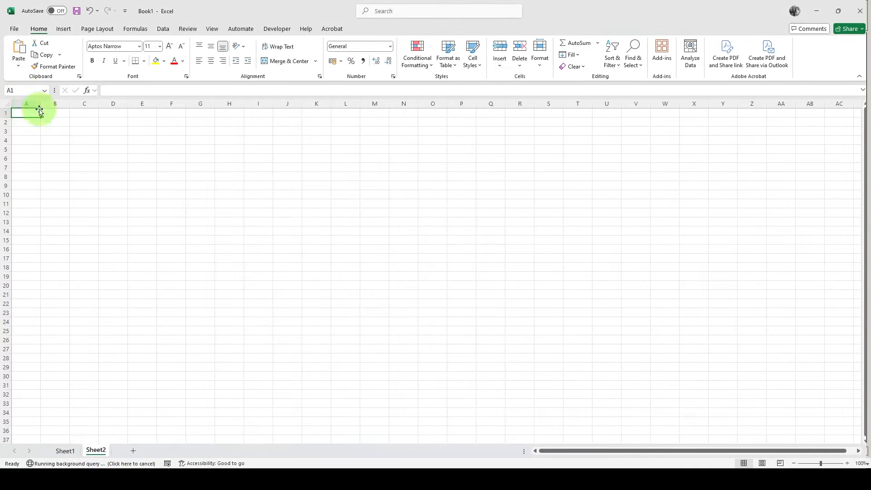
{"action": "left_click", "coordinate": [167, 29]}
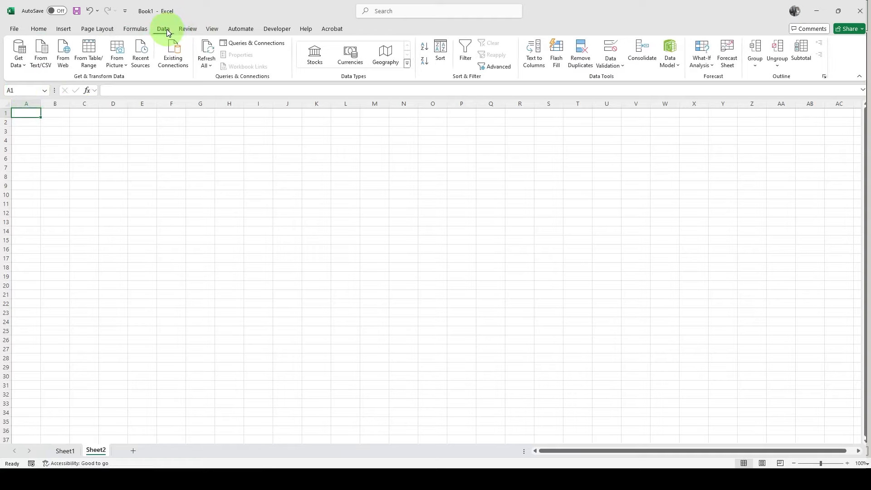
{"action": "left_click", "coordinate": [64, 58]}
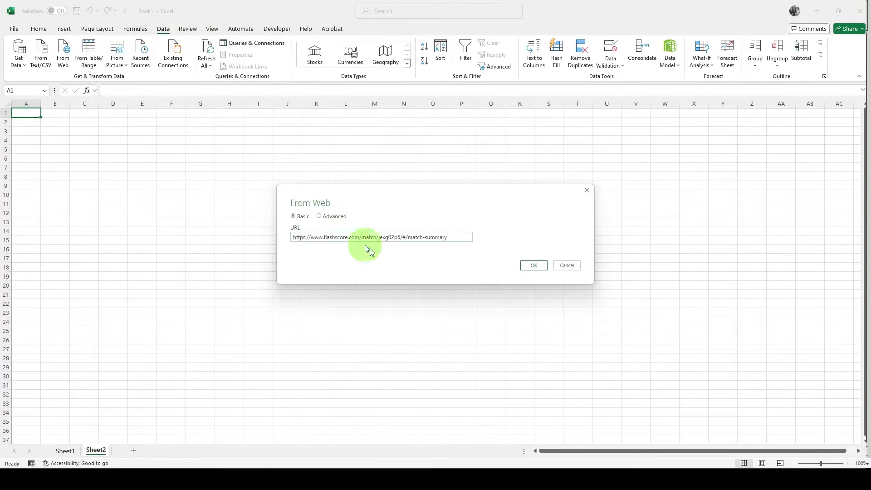
{"action": "left_click", "coordinate": [535, 265]}
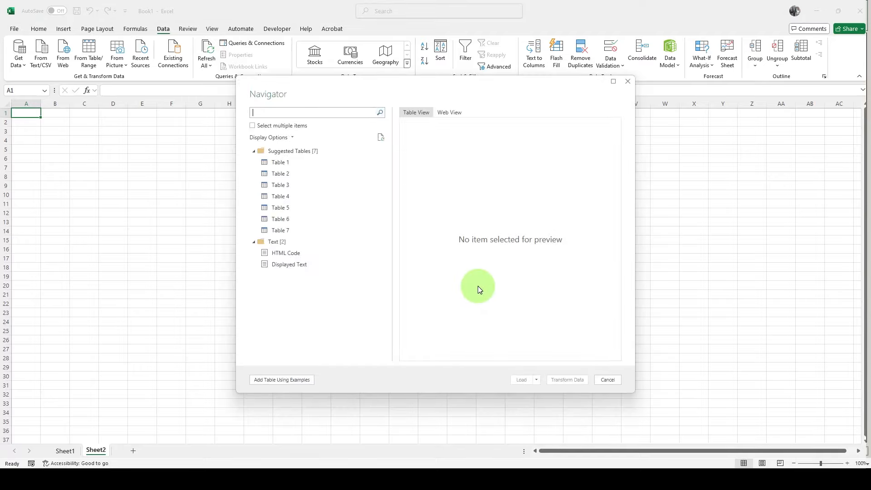
Select Table 2 from the suggested tables and compare its values with the pre-match odds on the Flashscore match page
{"action": "left_click", "coordinate": [286, 162]}
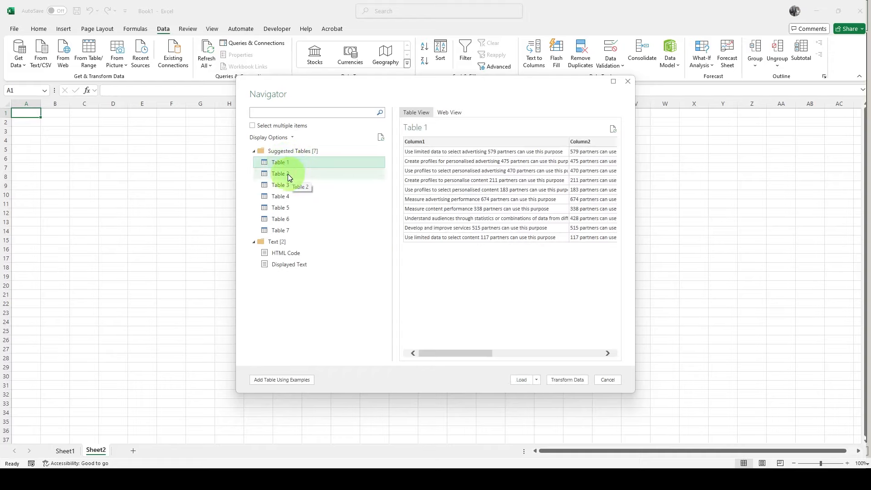
{"action": "left_click", "coordinate": [289, 177]}
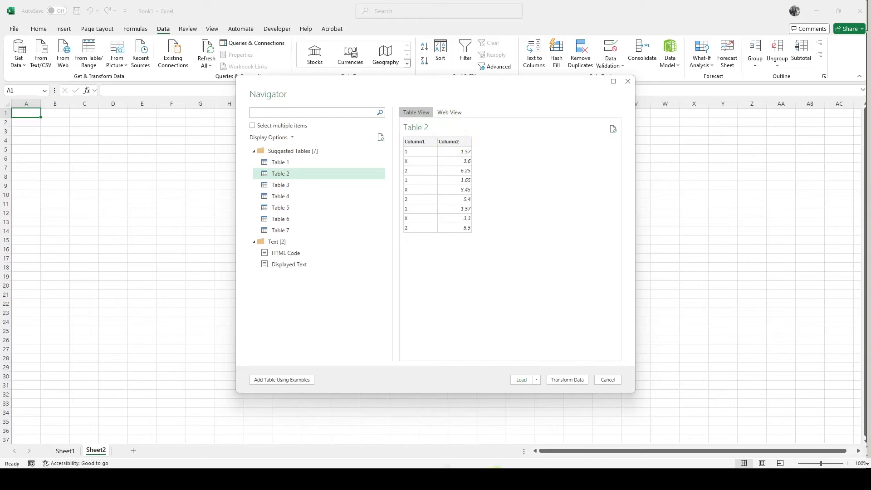
{"action": "mouse_move", "coordinate": [477, 480]}
{"action": "left_click", "coordinate": [531, 432]}
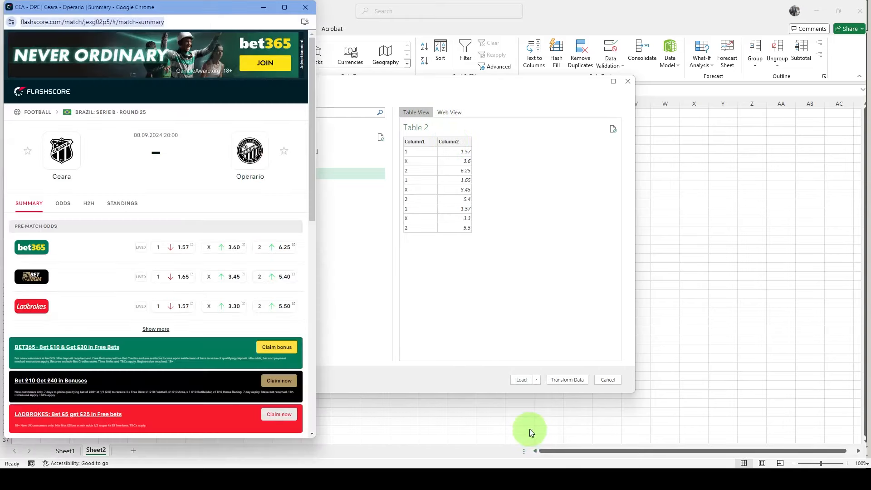
{"action": "mouse_move", "coordinate": [166, 251]}
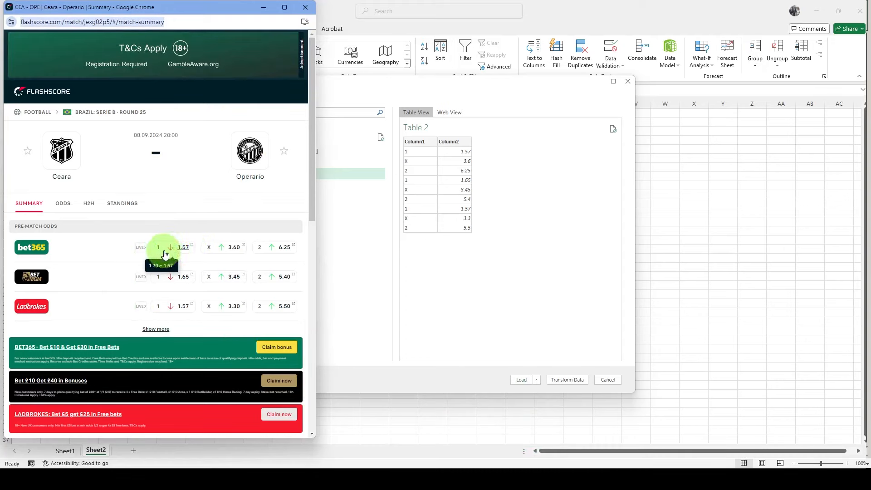
{"action": "mouse_move", "coordinate": [225, 249]}
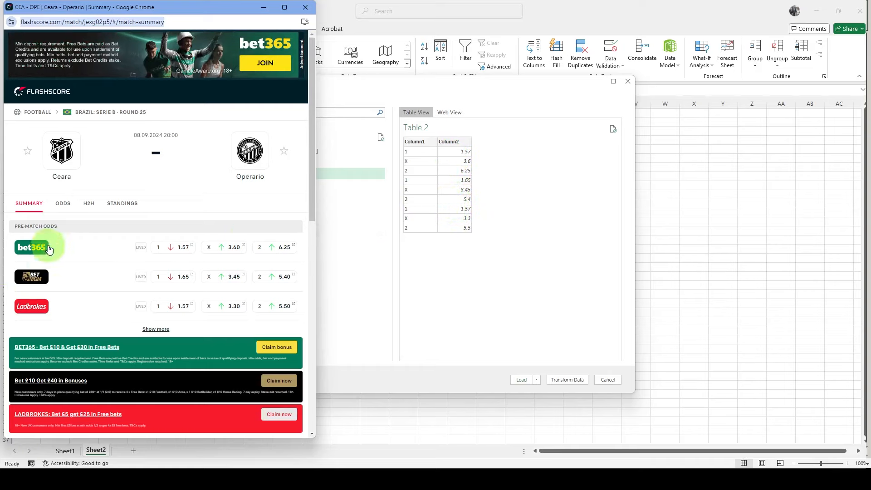
{"action": "left_click", "coordinate": [263, 7]}
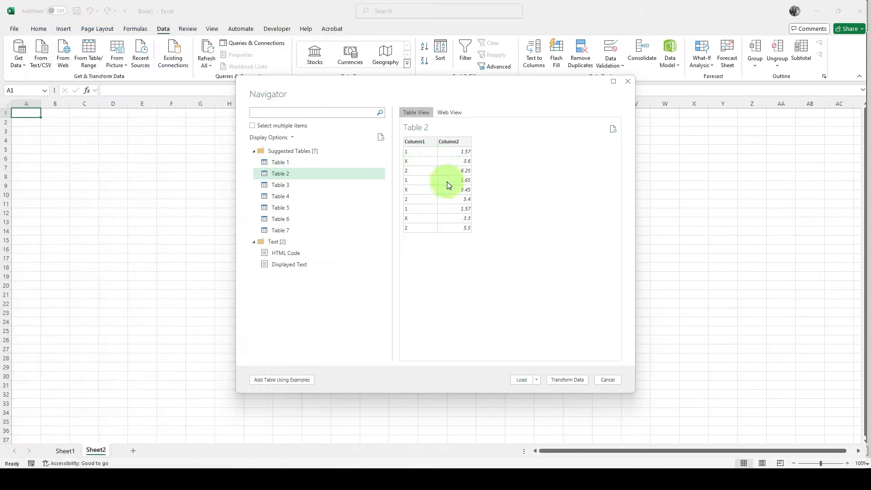
Load Table 2 as a table into the existing worksheet at cell A1, then switch to the Flashscore match window
{"action": "left_click", "coordinate": [537, 380]}
{"action": "left_click", "coordinate": [557, 399]}
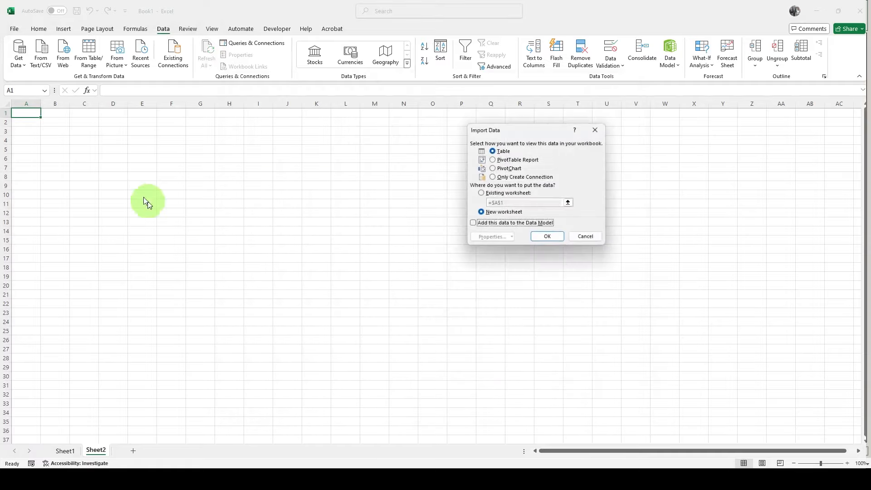
{"action": "left_click", "coordinate": [490, 194]}
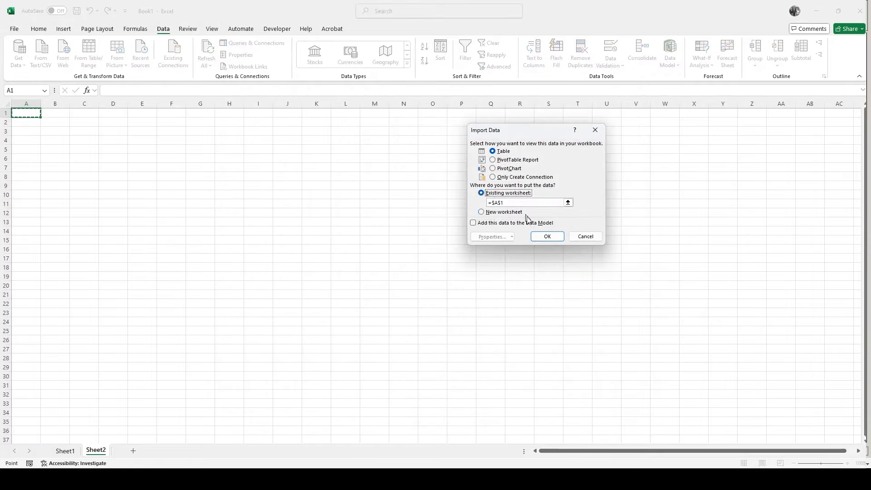
{"action": "left_click", "coordinate": [552, 238]}
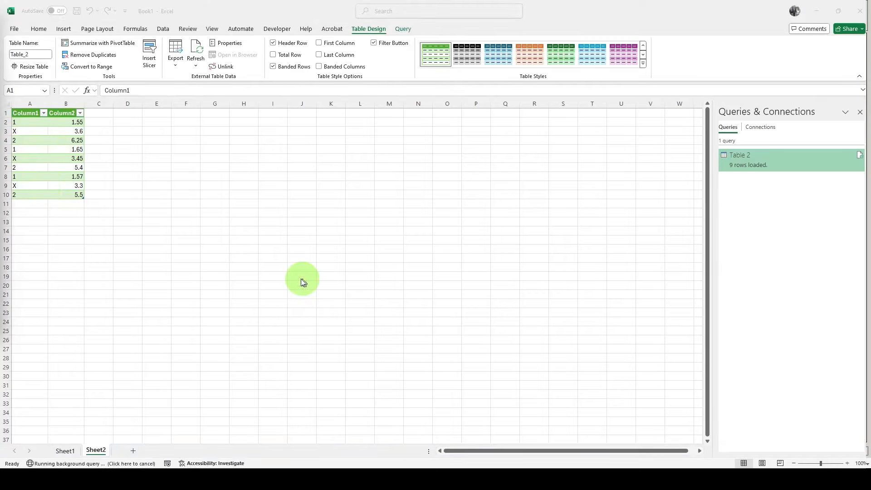
{"action": "mouse_move", "coordinate": [477, 478]}
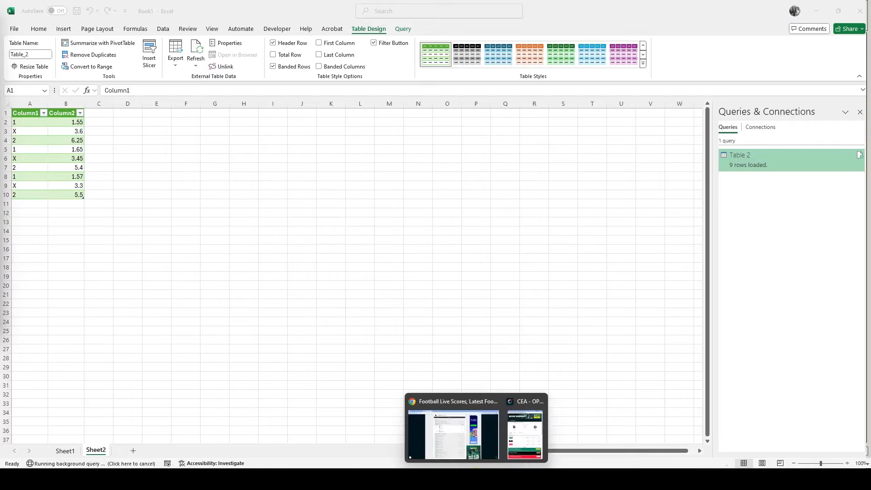
{"action": "left_click", "coordinate": [525, 431]}
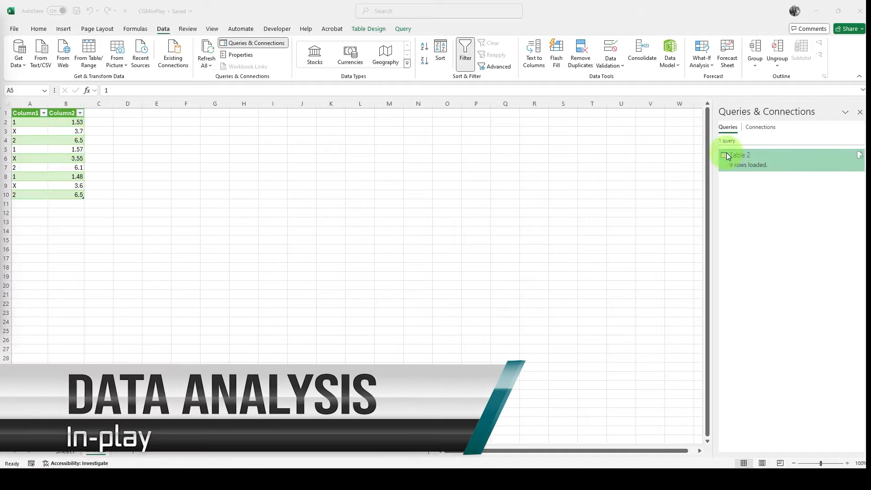
Set the Table 2 query to refresh every 1 minute
{"action": "left_click", "coordinate": [760, 164]}
{"action": "mouse_move", "coordinate": [761, 166]}
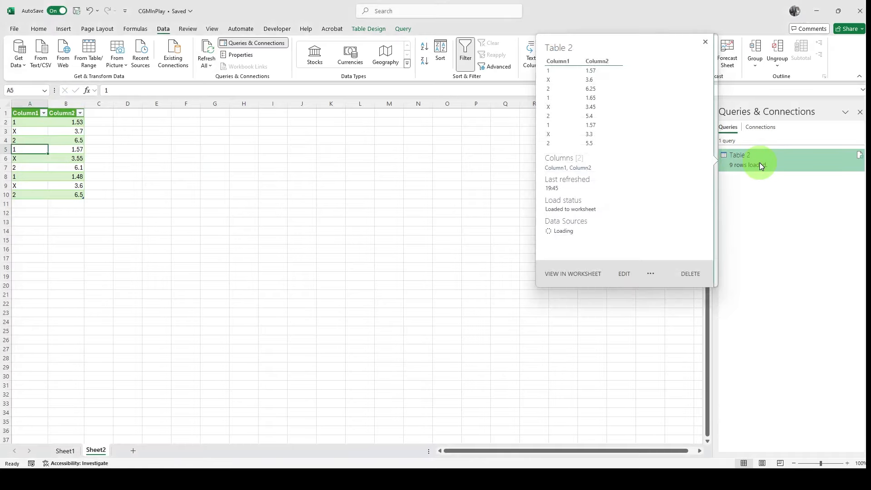
{"action": "right_click", "coordinate": [778, 165]}
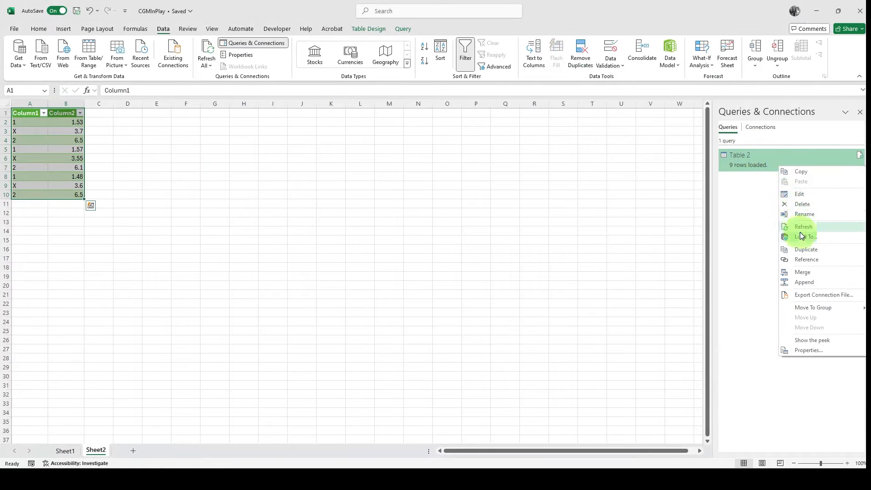
{"action": "left_click", "coordinate": [803, 351]}
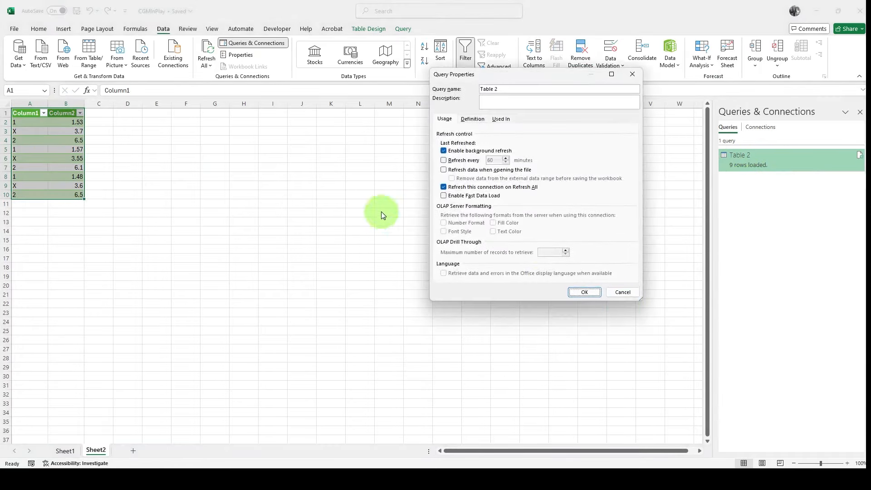
{"action": "left_click", "coordinate": [444, 160]}
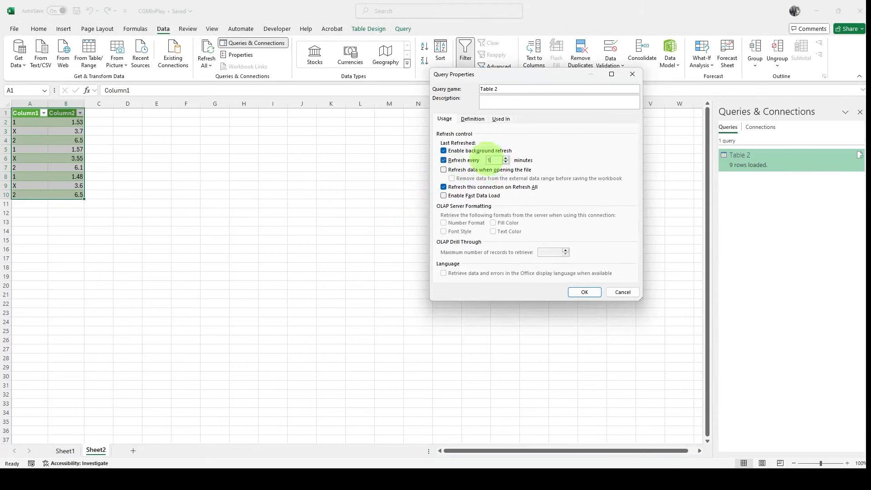
{"action": "left_click", "coordinate": [588, 294]}
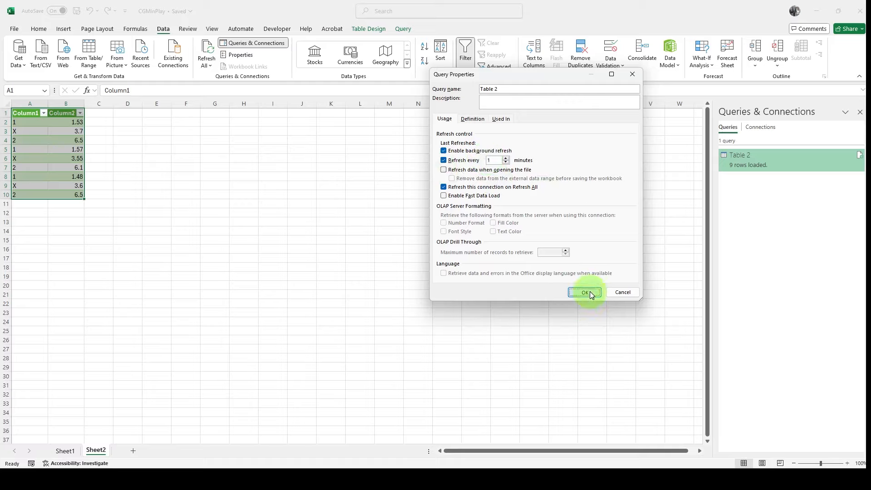
Set the odds table's external data range to overwrite existing cells with new data and clear unused cells on refresh
{"action": "left_click", "coordinate": [240, 55]}
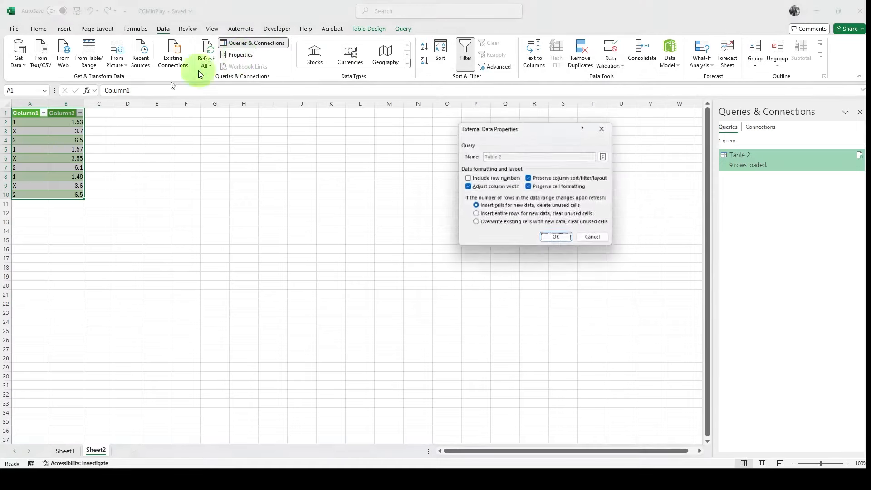
{"action": "left_click", "coordinate": [474, 223]}
{"action": "left_click", "coordinate": [553, 241]}
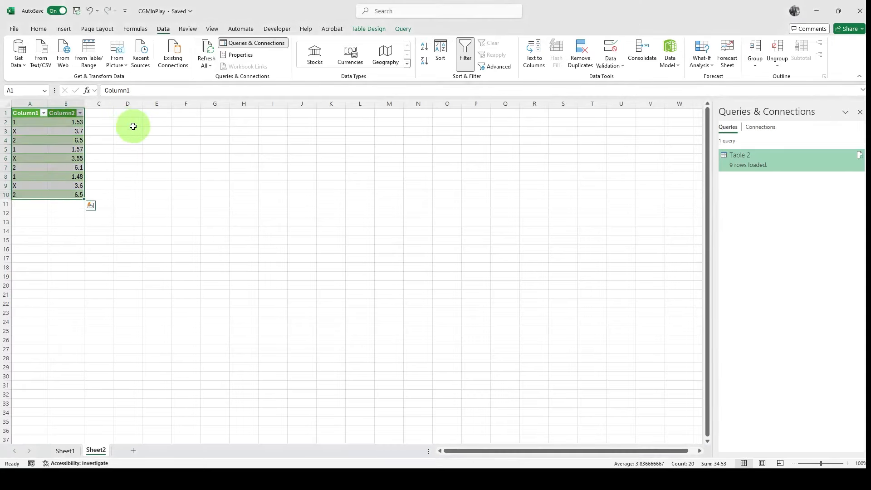
Enter the formula =B2 in cell D2 to link it to the first home odds value
{"action": "left_click", "coordinate": [133, 121]}
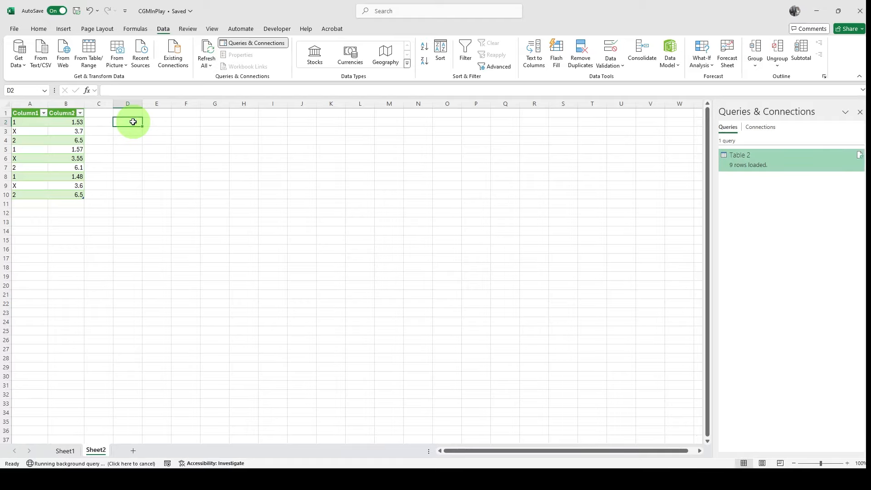
{"action": "type", "text": "=b"}
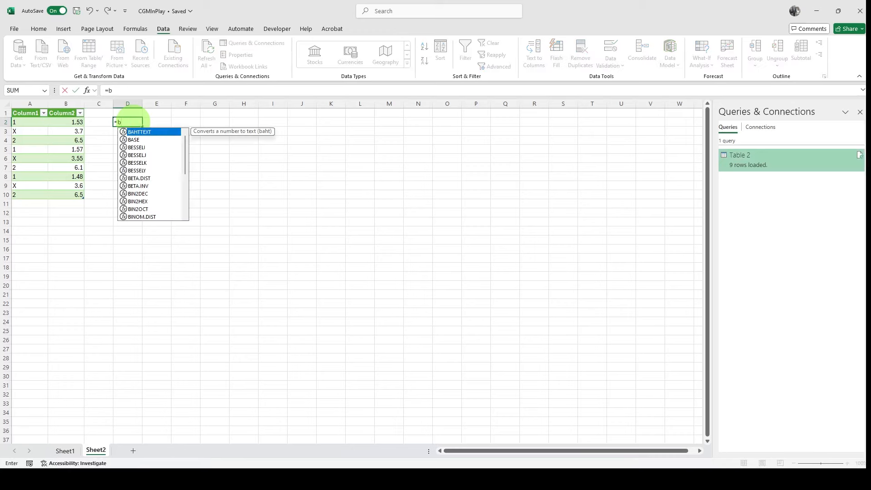
{"action": "type", "text": "2"}
{"action": "key", "text": "Return"}
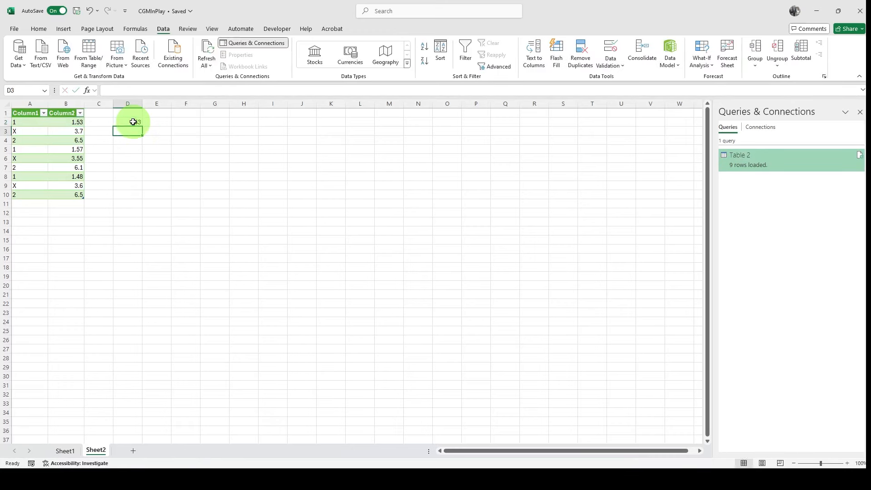
{"action": "left_click", "coordinate": [133, 121]}
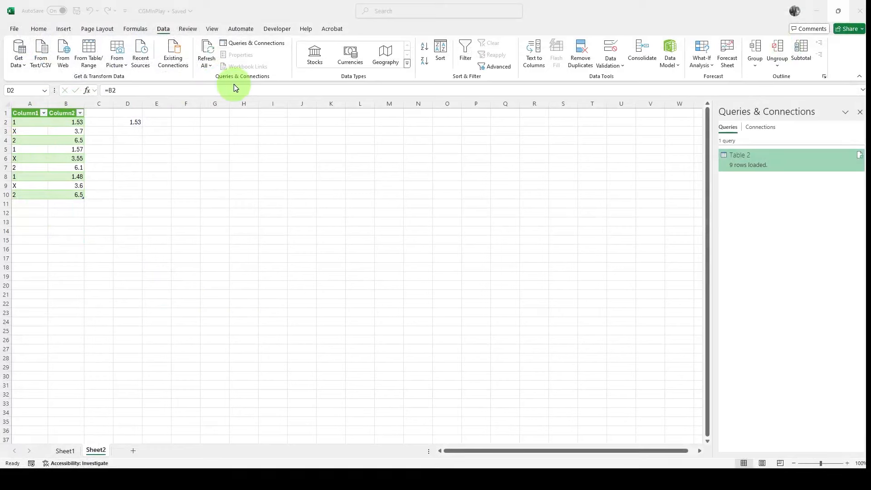
Open the Visual Basic editor and examine the Worksheet_Change code that logs values when the range A1:B10 is updated
{"action": "left_click", "coordinate": [277, 33]}
{"action": "left_click", "coordinate": [277, 30]}
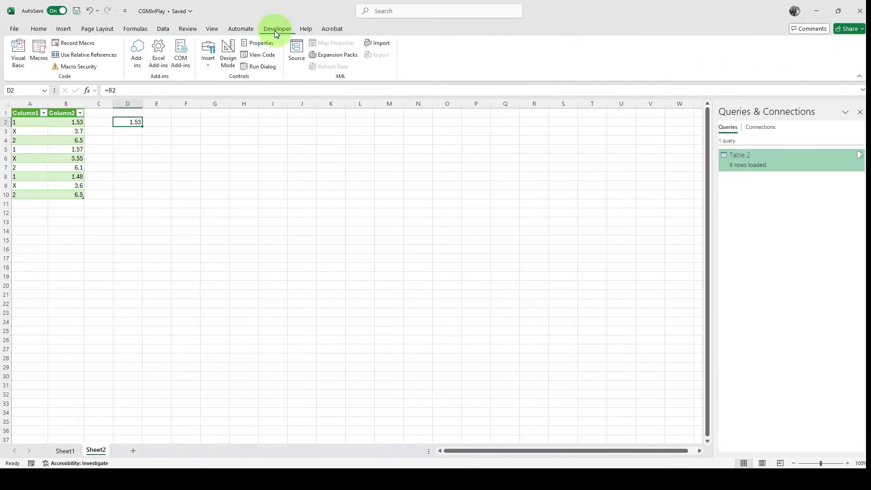
{"action": "left_click", "coordinate": [19, 49]}
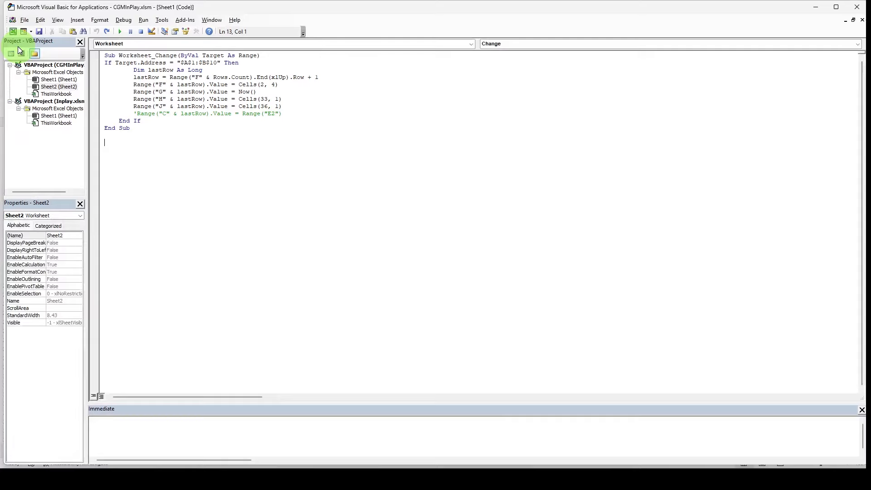
{"action": "left_click", "coordinate": [49, 87]}
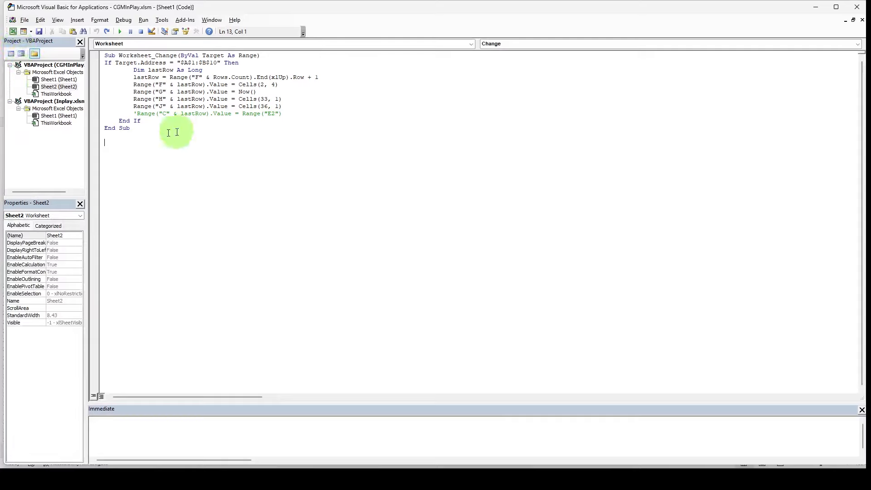
{"action": "left_click", "coordinate": [159, 134]}
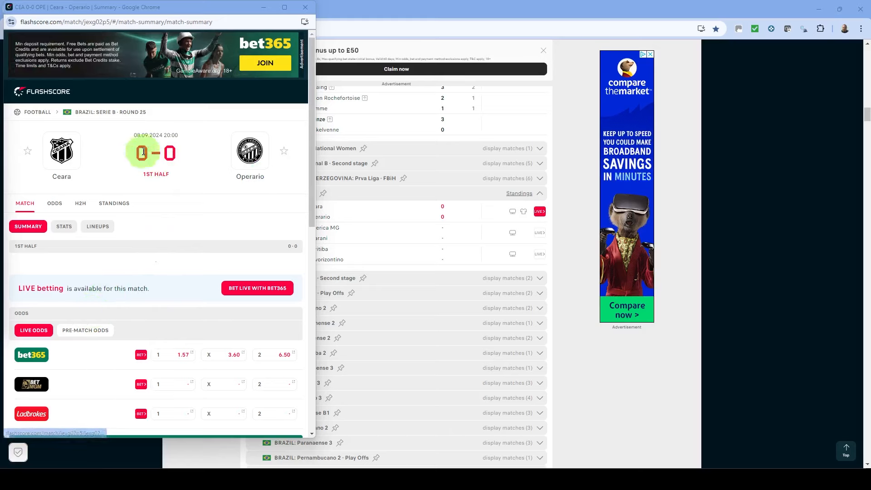
{"action": "left_click_drag", "start_coordinate": [223, 21], "coordinate": [16, 25]}
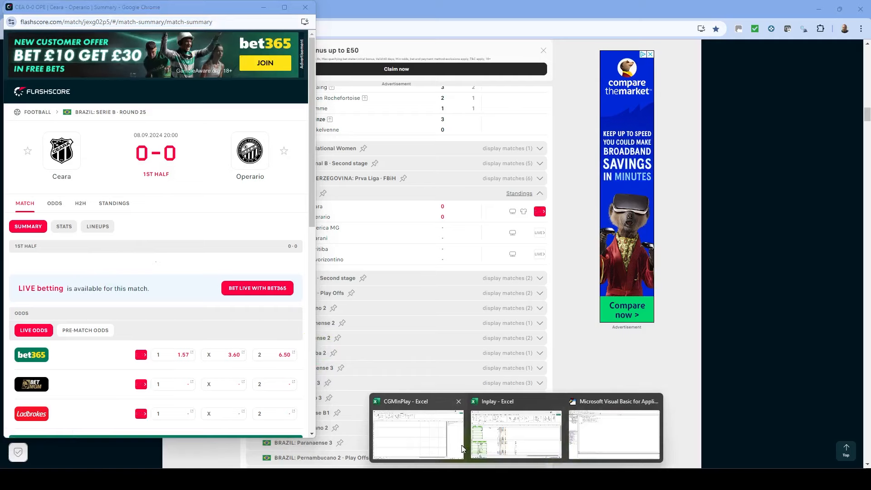
{"action": "left_click", "coordinate": [433, 435]}
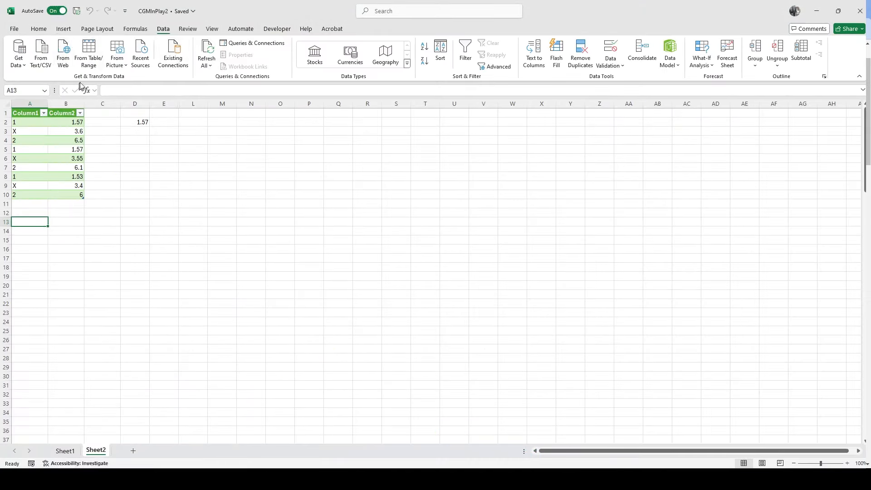
{"action": "left_click", "coordinate": [67, 62]}
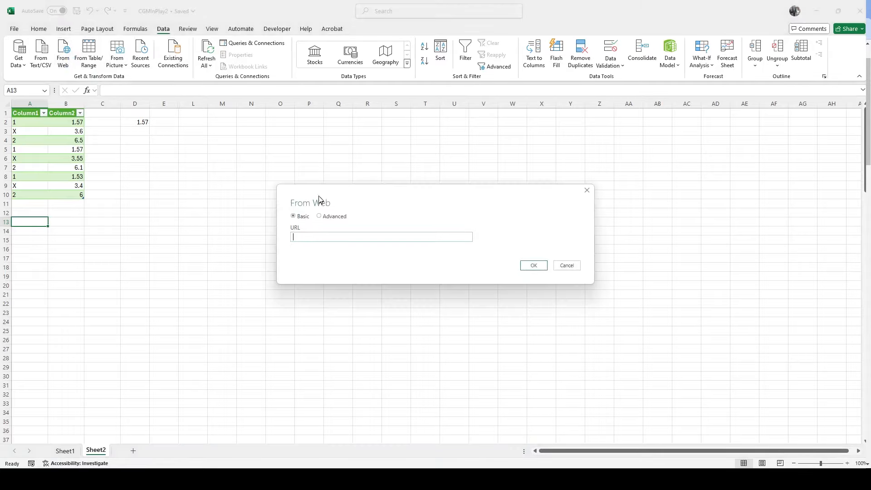
{"action": "type", "text": "https://www.flashscore.com/match/v7euL6AC/#/match-summary/match-statistics/0"}
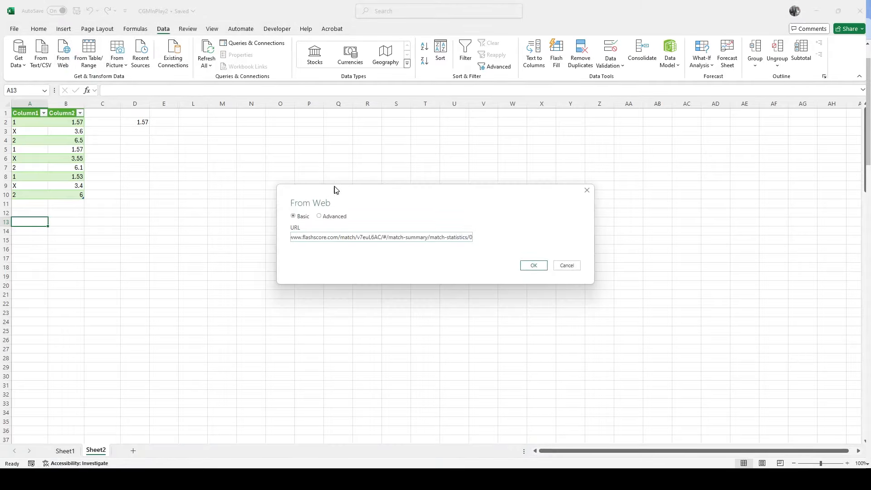
{"action": "left_click", "coordinate": [538, 266]}
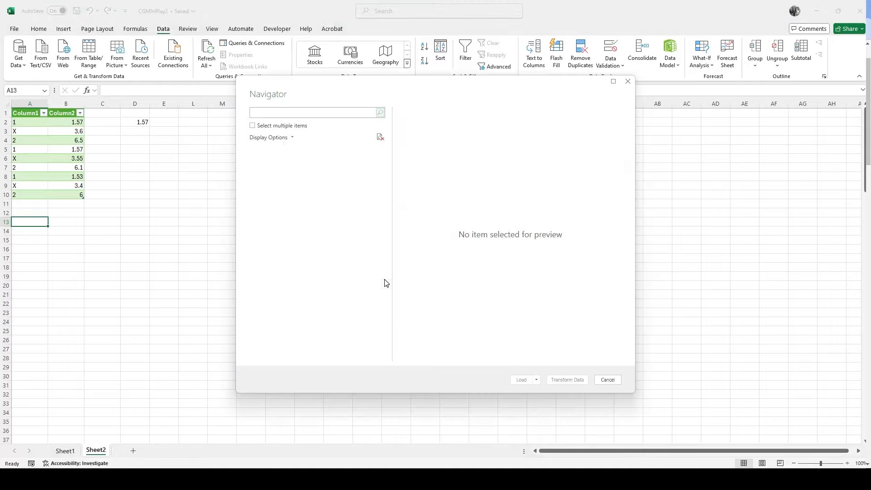
Load Table 2 with the match statistics as a table into the existing worksheet at cell A13
{"action": "left_click", "coordinate": [280, 177]}
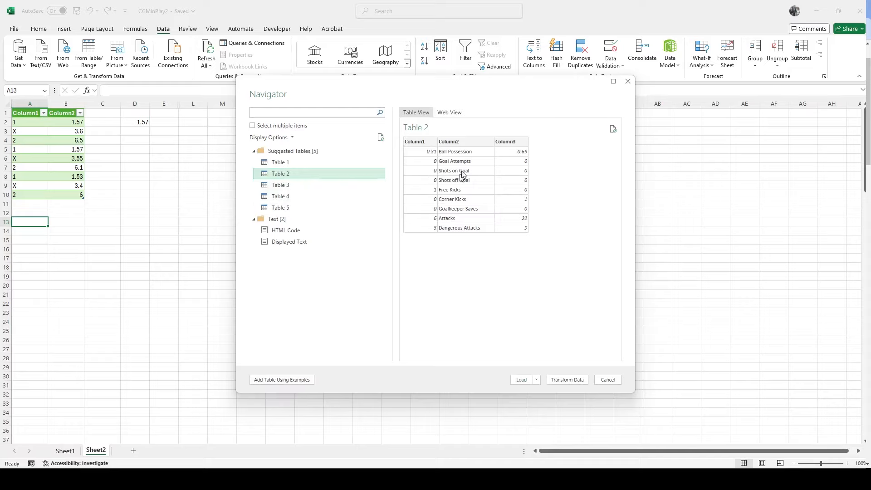
{"action": "left_click", "coordinate": [537, 382]}
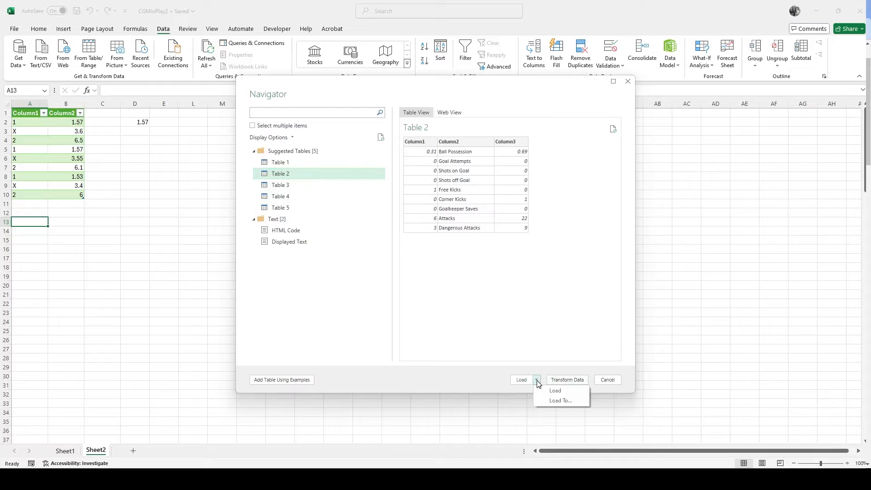
{"action": "left_click", "coordinate": [559, 401]}
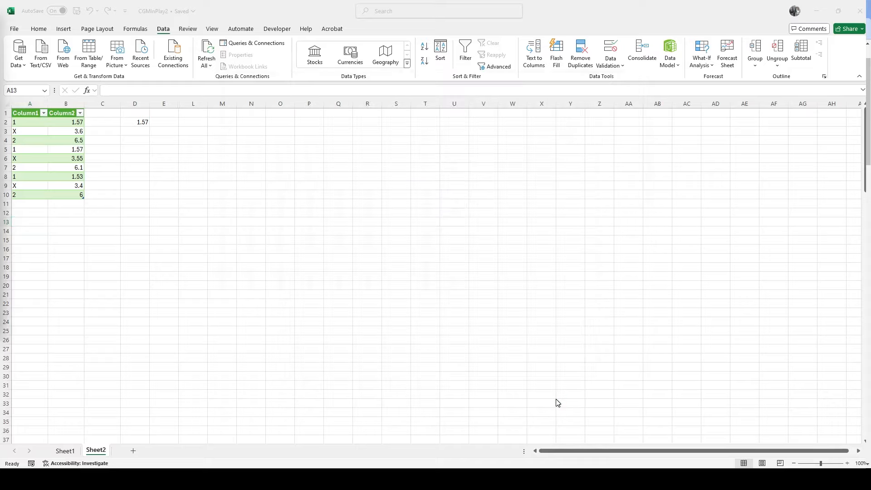
{"action": "left_click", "coordinate": [498, 194]}
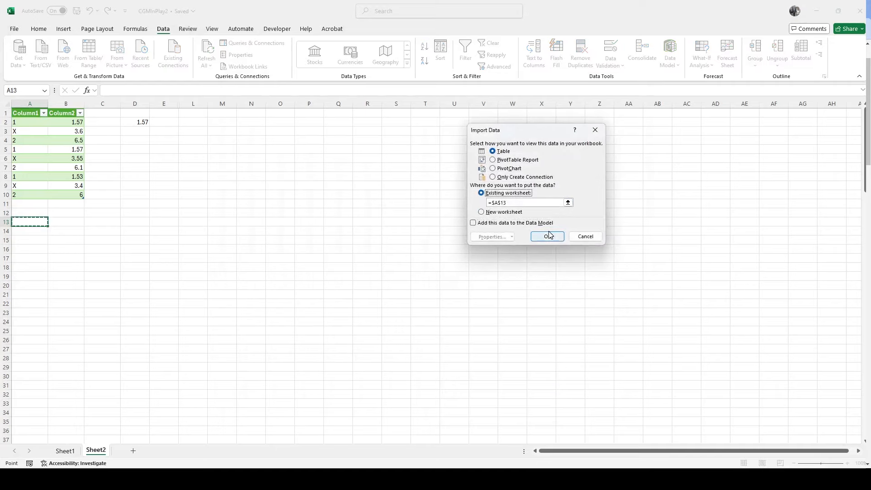
{"action": "left_click", "coordinate": [547, 237]}
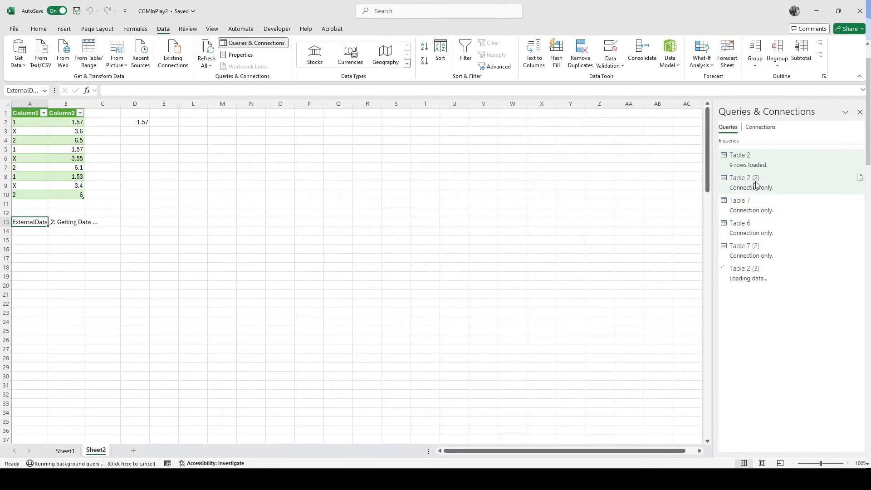
Check the refresh settings in the properties of the Table 2 odds query
{"action": "mouse_move", "coordinate": [752, 166]}
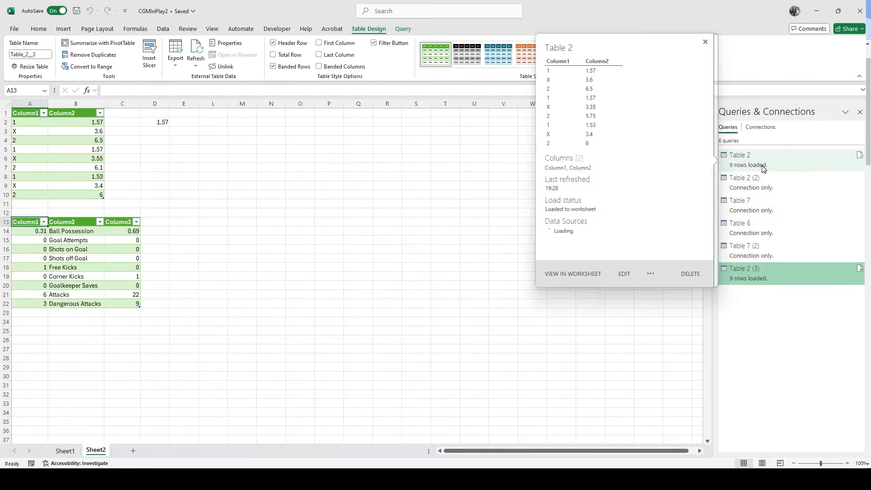
{"action": "right_click", "coordinate": [762, 166]}
{"action": "left_click", "coordinate": [792, 350]}
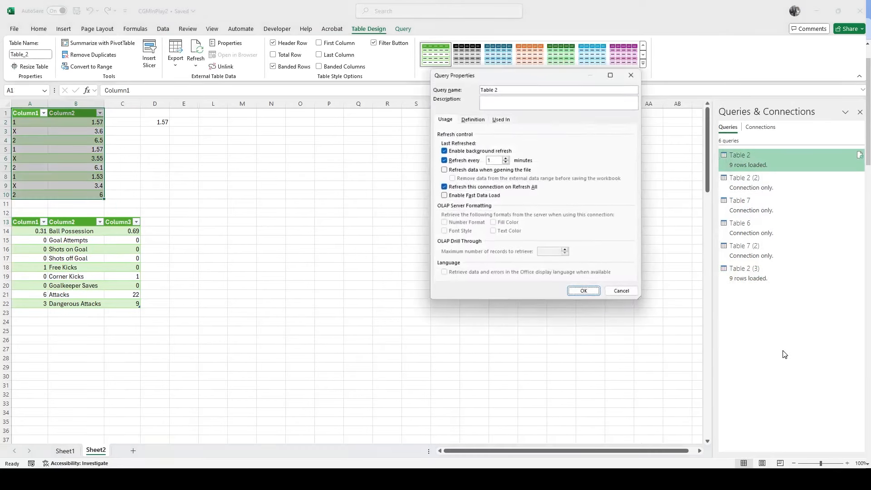
{"action": "key", "text": "Escape"}
Enable timed refreshing for the Table 2 (3) match statistics query
{"action": "right_click", "coordinate": [738, 274]}
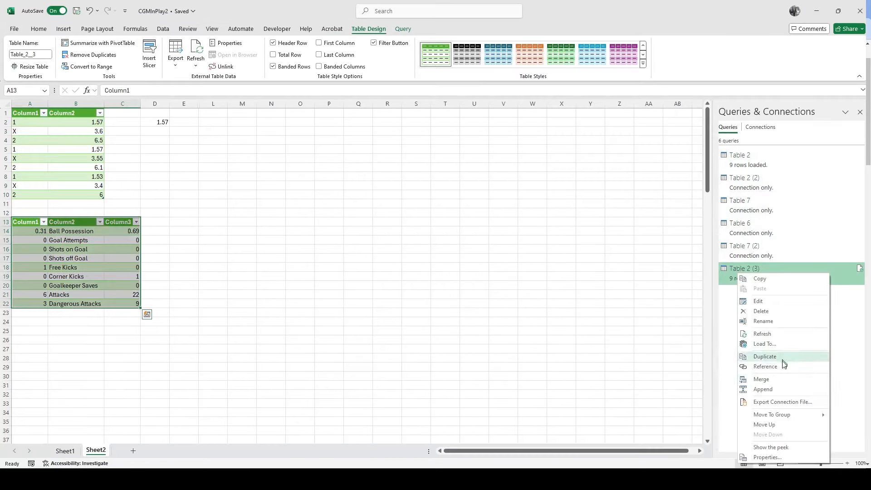
{"action": "left_click", "coordinate": [768, 458]}
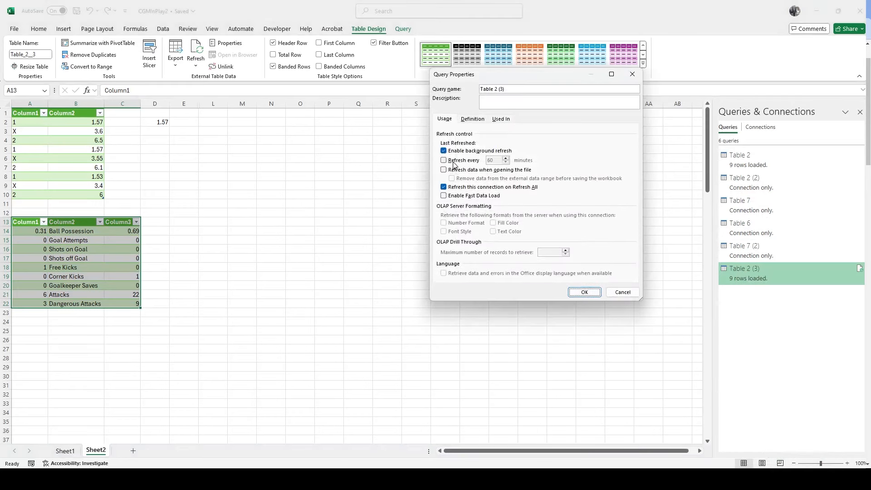
{"action": "left_click", "coordinate": [453, 162]}
{"action": "left_click", "coordinate": [584, 291]}
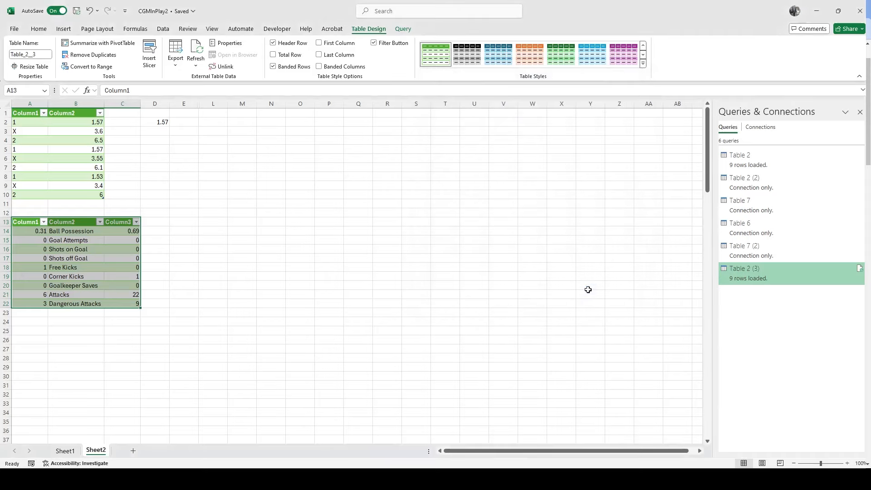
Set the match statistics table's external data properties to overwrite existing cells with new data and clear unused cells on refresh
{"action": "left_click", "coordinate": [225, 43]}
{"action": "left_click", "coordinate": [520, 224]}
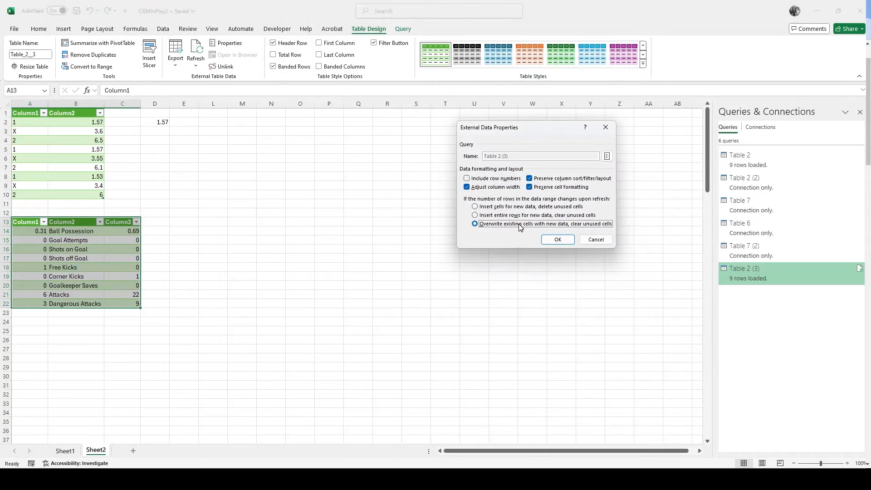
{"action": "left_click", "coordinate": [550, 239]}
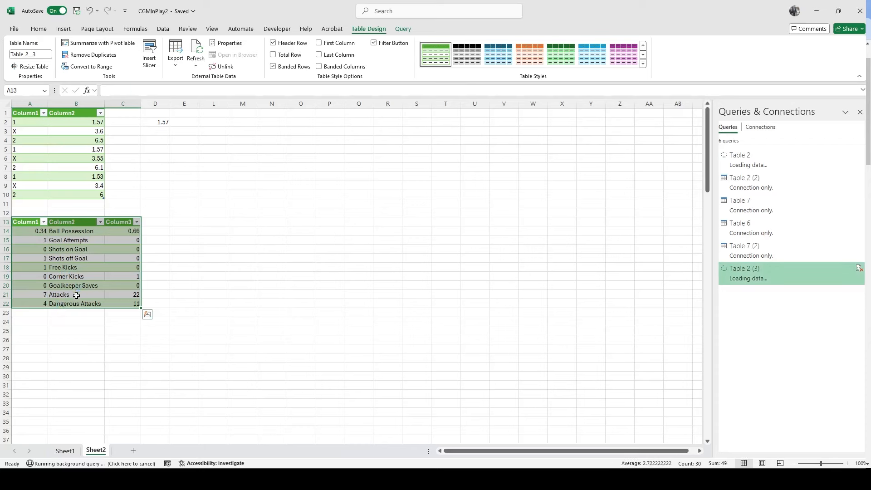
{"action": "left_click", "coordinate": [26, 331]}
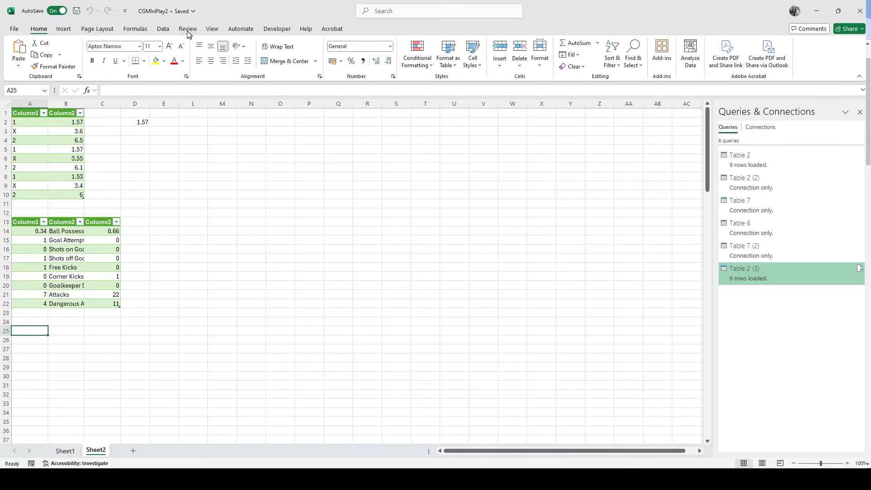
{"action": "left_click", "coordinate": [163, 29]}
{"action": "left_click", "coordinate": [62, 54]}
{"action": "type", "text": "https://www.flashscore.com/match/v7euL6AC/#/match-summary/match-statistics/0"}
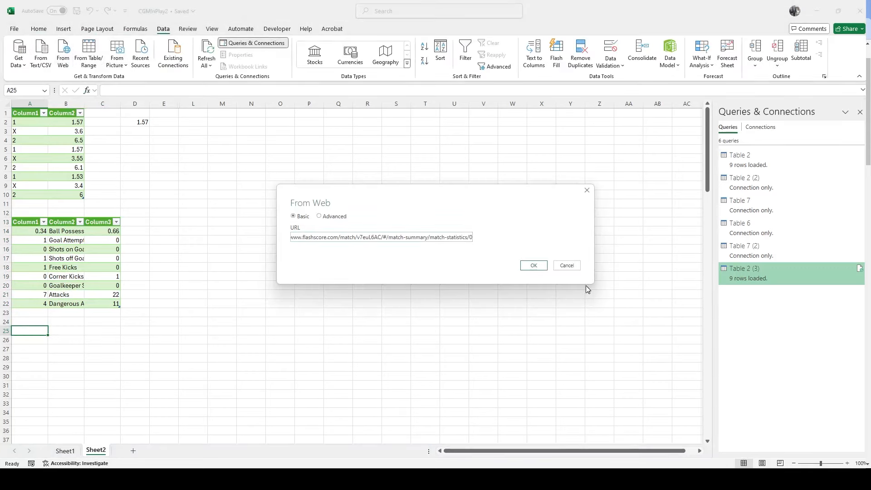
{"action": "left_click", "coordinate": [535, 267]}
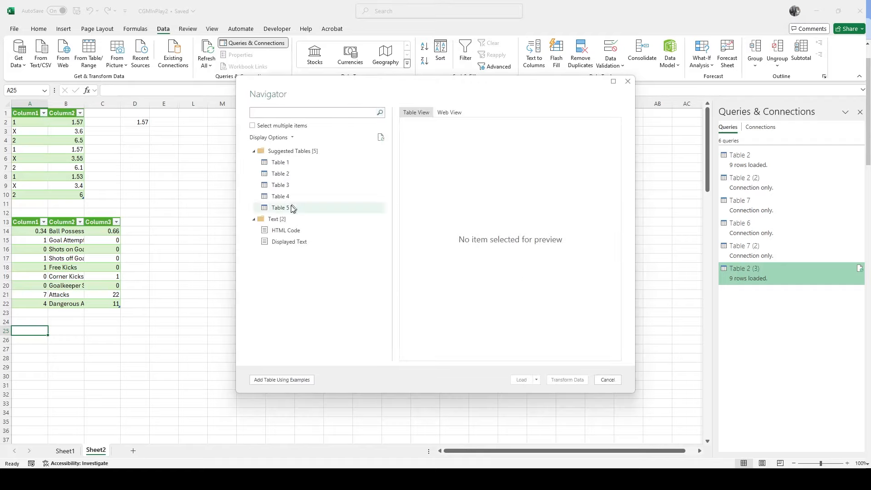
Add a table using examples that extracts the match score, and load it at cell A25
{"action": "left_click", "coordinate": [281, 381]}
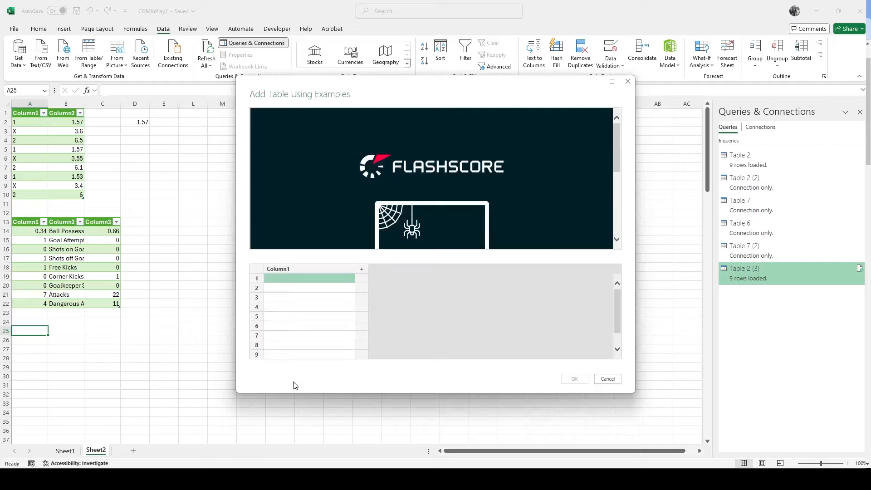
{"action": "left_click", "coordinate": [351, 282]}
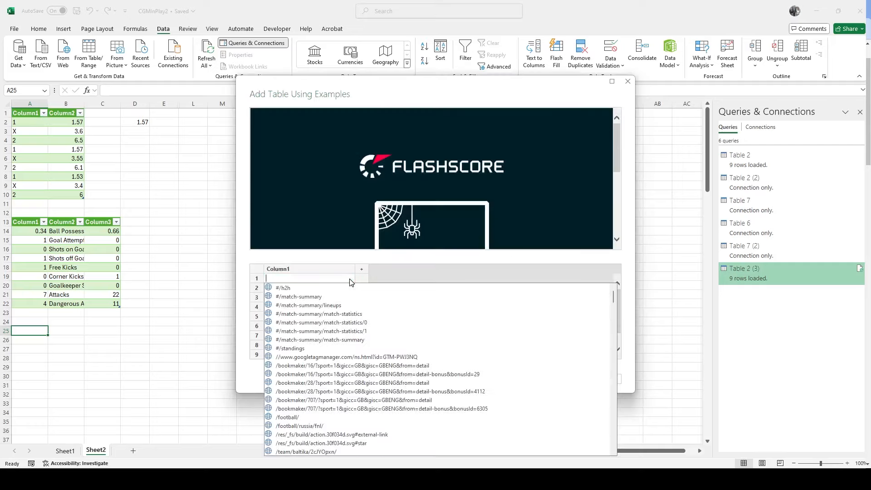
{"action": "scroll", "coordinate": [317, 354], "scroll_direction": "down", "scroll_amount": 5}
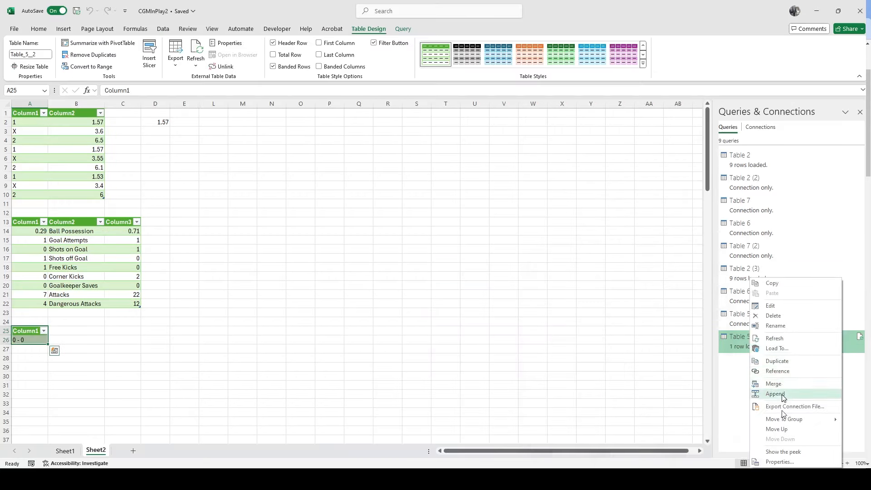
Enable timed refreshing for the Table 5 (2) match score query
{"action": "left_click", "coordinate": [778, 460]}
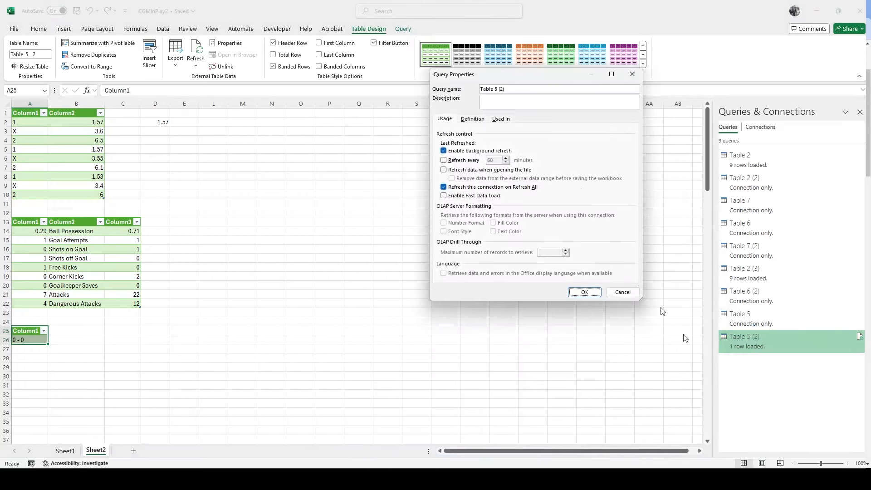
{"action": "left_click", "coordinate": [452, 162]}
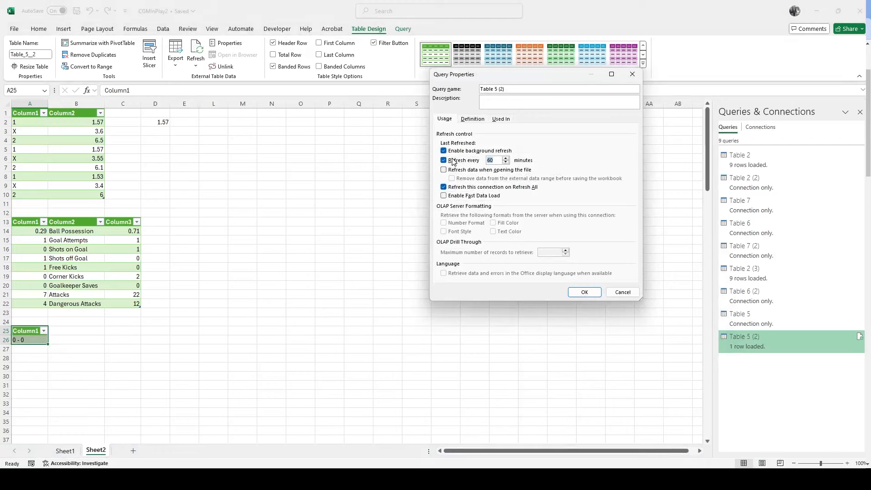
{"action": "left_click", "coordinate": [583, 293]}
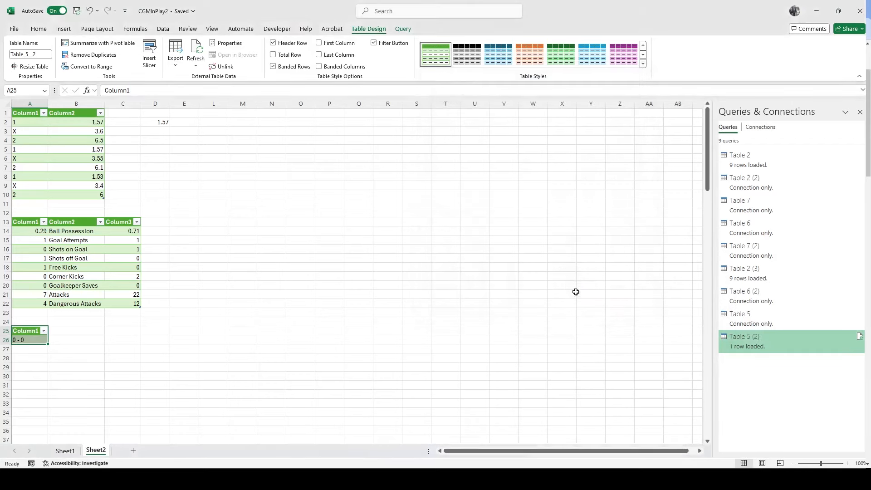
{"action": "left_click", "coordinate": [29, 366]}
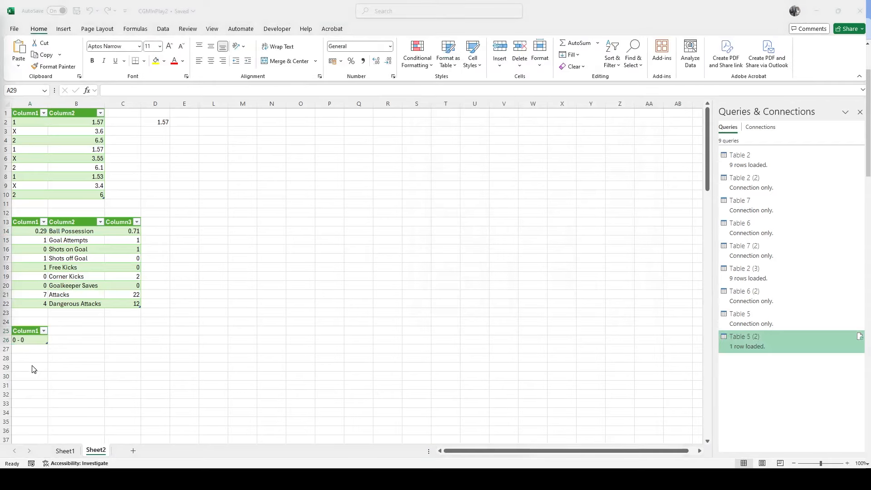
{"action": "left_click", "coordinate": [161, 29]}
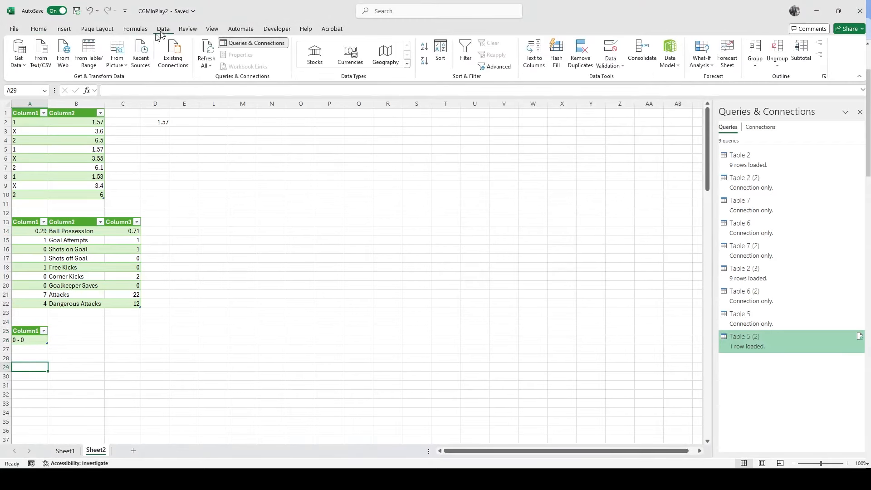
{"action": "left_click", "coordinate": [65, 59]}
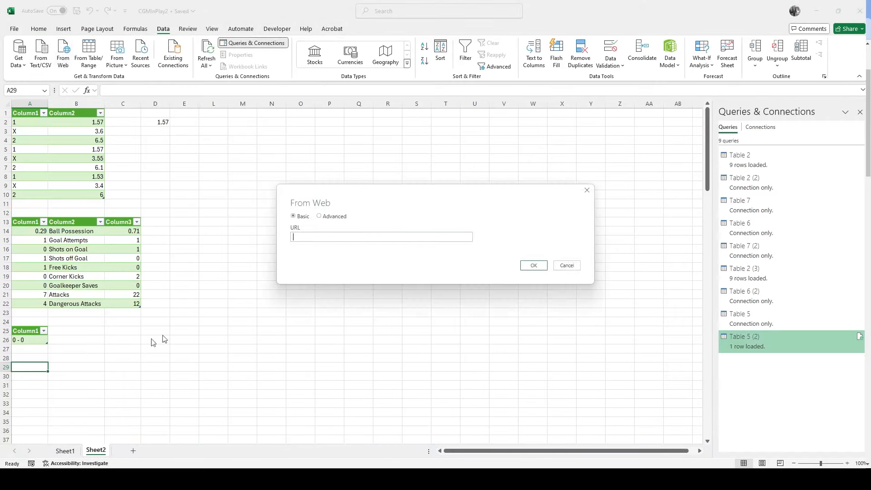
{"action": "type", "text": "https://www.flashscore.com/match/v7euL6AC/#/match-summary/match-summary"}
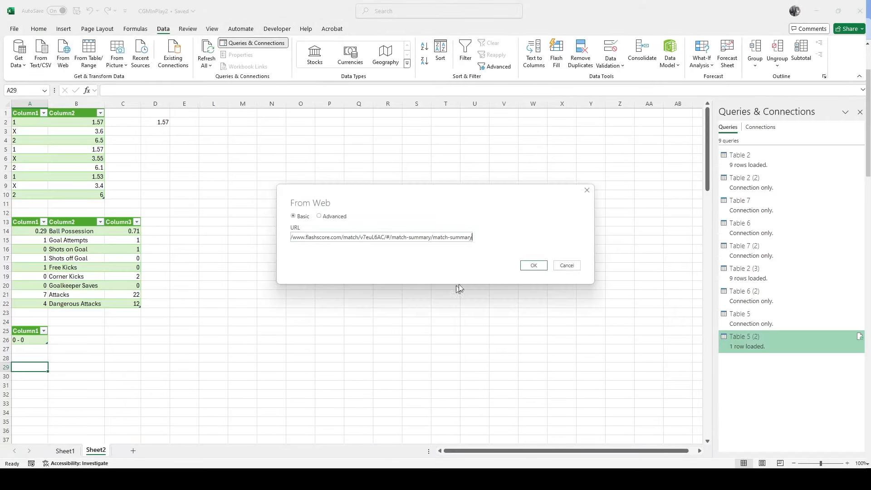
{"action": "left_click", "coordinate": [522, 267]}
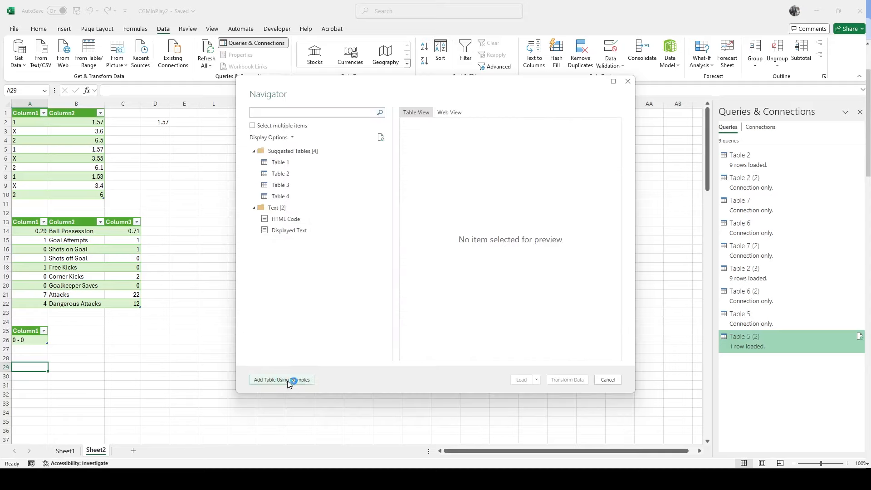
Add a table using examples with the match clock value 15:52 as the first row of Column1
{"action": "left_click", "coordinate": [290, 380]}
{"action": "double_click", "coordinate": [353, 280]}
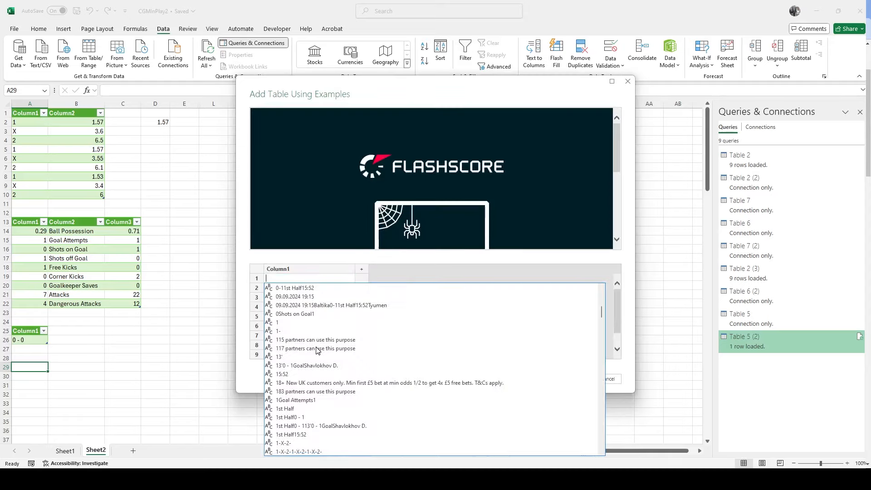
{"action": "scroll", "coordinate": [309, 358], "scroll_direction": "down", "scroll_amount": 2}
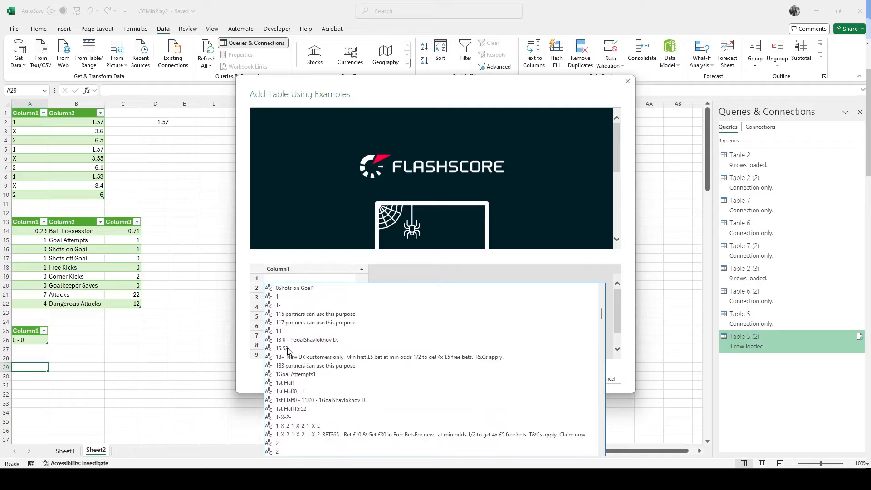
{"action": "left_click", "coordinate": [286, 348]}
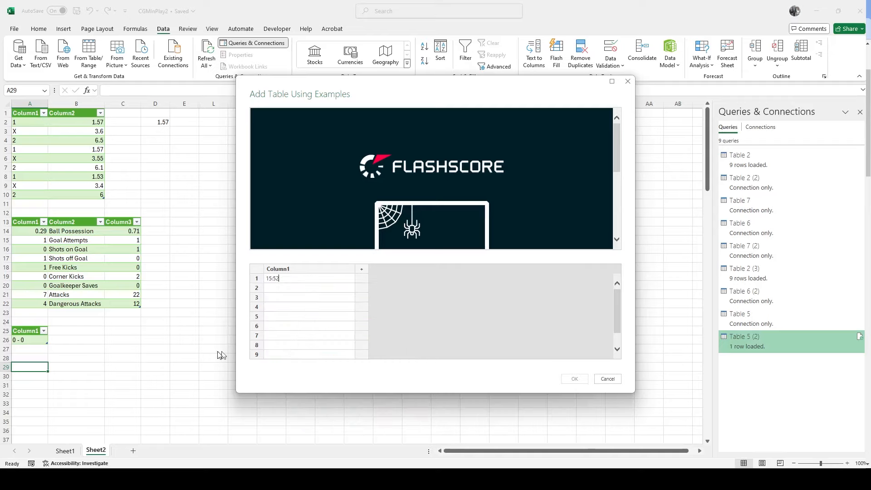
{"action": "left_click", "coordinate": [296, 317]}
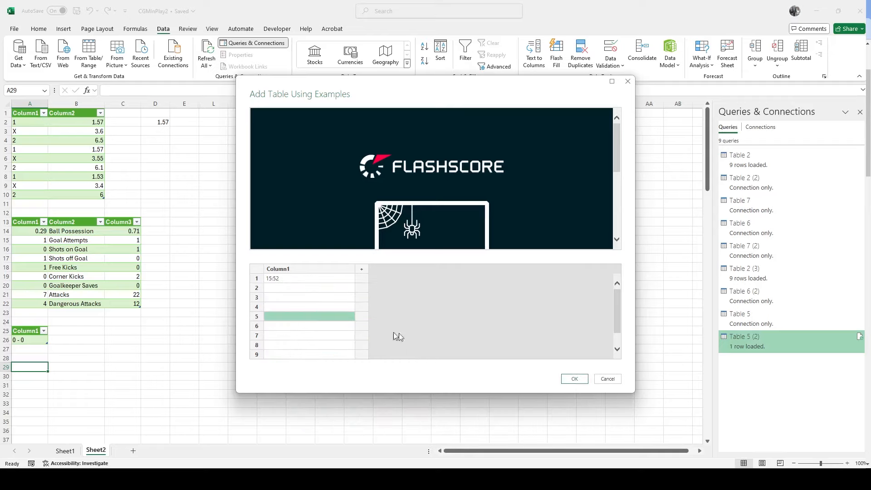
{"action": "left_click", "coordinate": [575, 379]}
Load the custom Table 5 with the match clock as a table into the existing worksheet at cell A29
{"action": "left_click", "coordinate": [537, 380]}
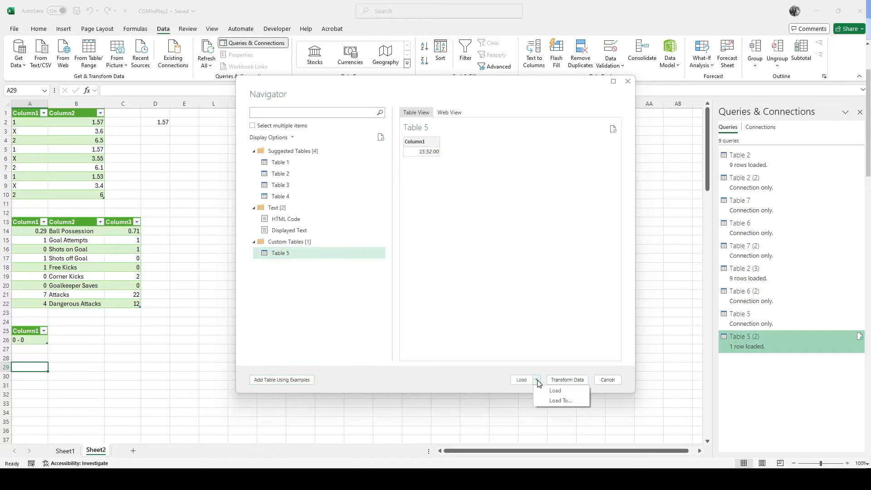
{"action": "left_click", "coordinate": [553, 401]}
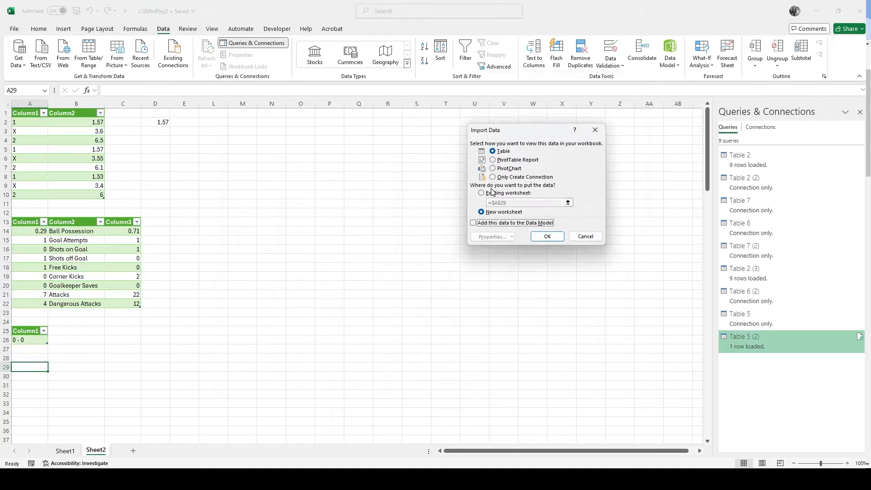
{"action": "left_click", "coordinate": [492, 192]}
{"action": "left_click", "coordinate": [548, 236]}
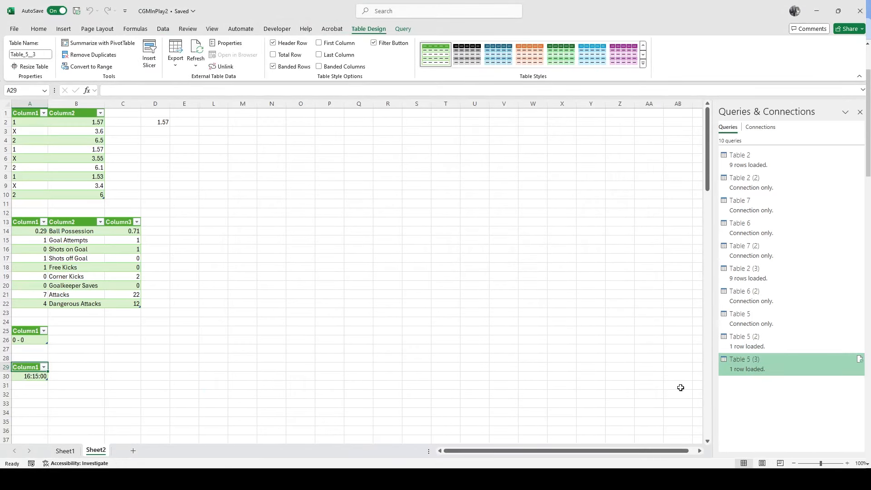
Refresh the Table 5 (3) match clock query and open it for editing in the Power Query Editor
{"action": "right_click", "coordinate": [761, 371]}
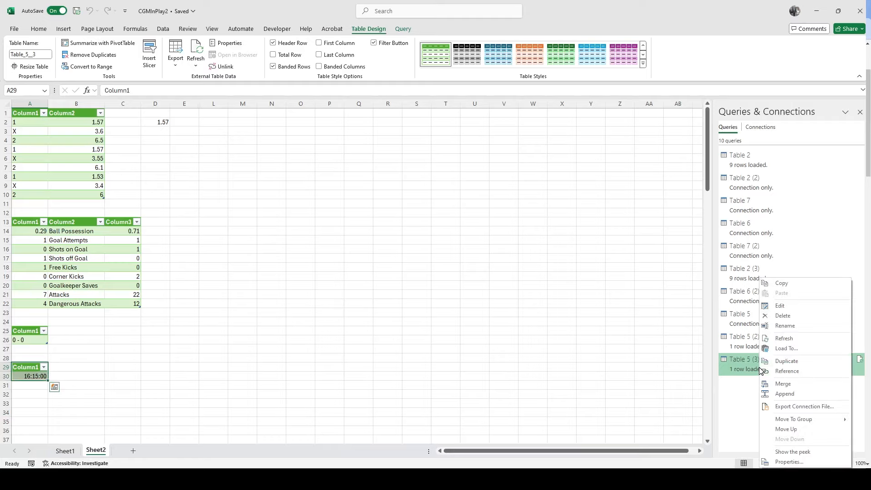
{"action": "left_click", "coordinate": [860, 360]}
{"action": "mouse_move", "coordinate": [839, 361]}
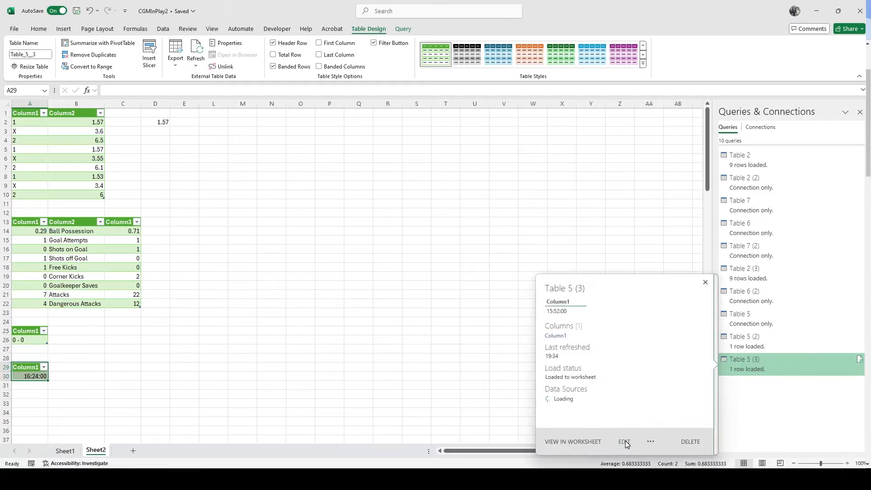
{"action": "left_click", "coordinate": [625, 440]}
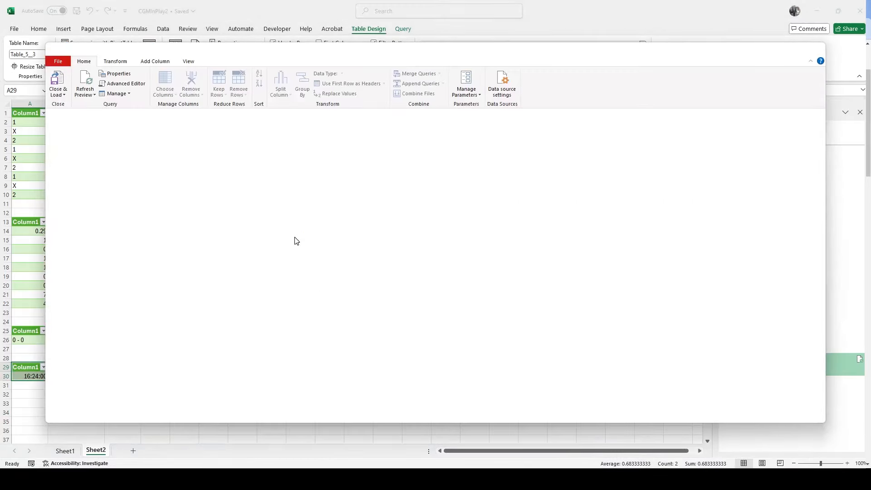
Change Column1's data type to Text, replacing the current conversion, and load the query back into the worksheet
{"action": "left_click", "coordinate": [201, 144]}
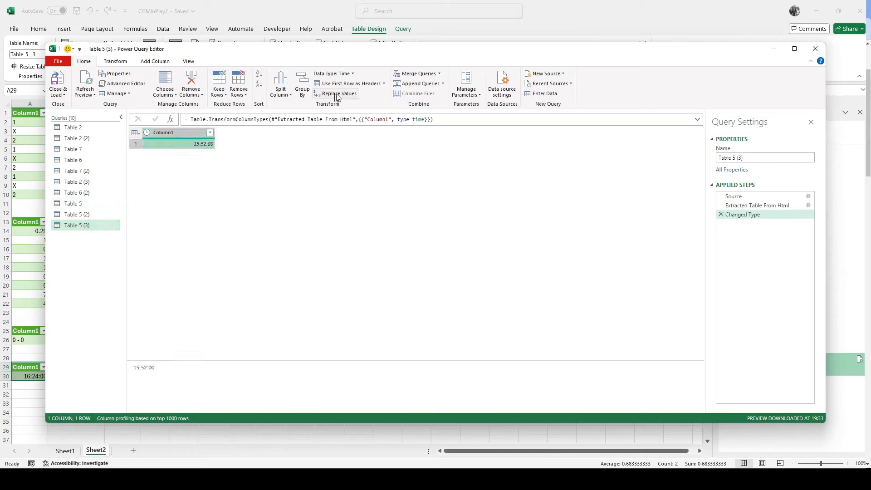
{"action": "left_click", "coordinate": [351, 74]}
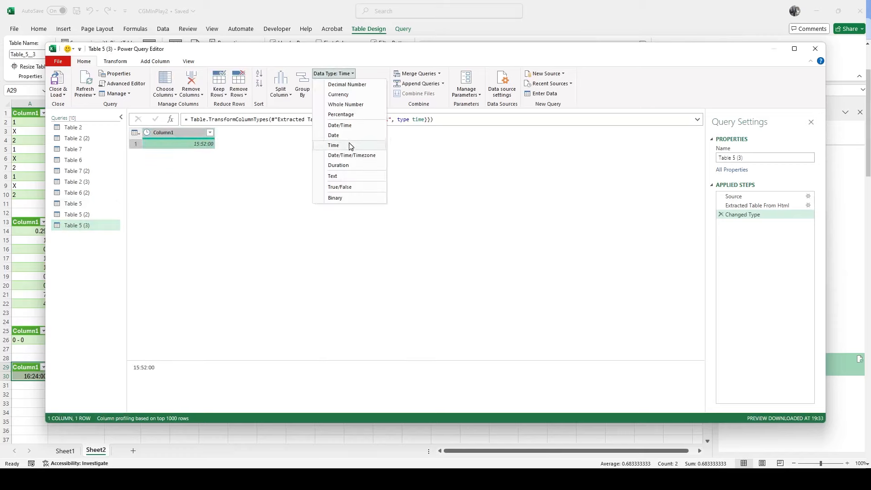
{"action": "left_click", "coordinate": [344, 176]}
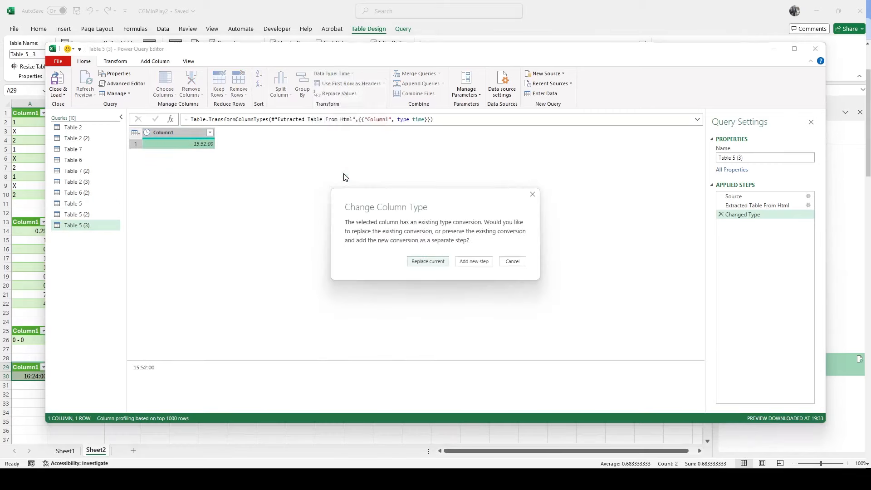
{"action": "left_click", "coordinate": [426, 262]}
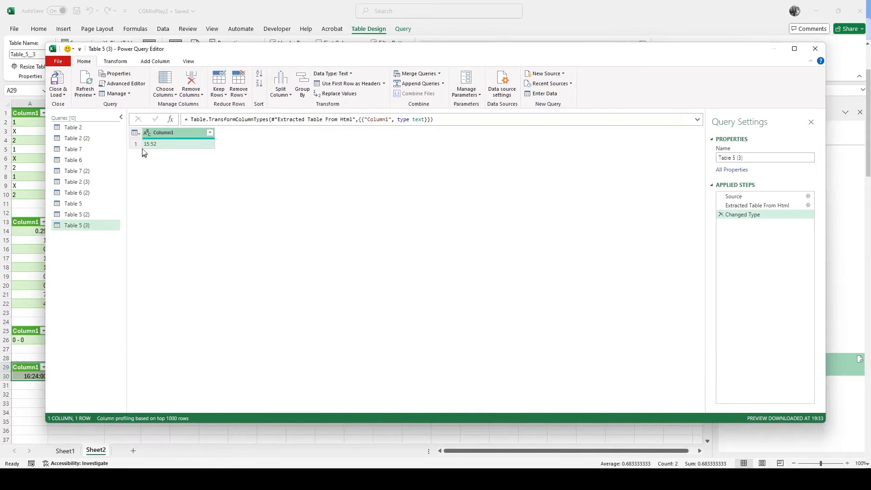
{"action": "left_click", "coordinate": [52, 82]}
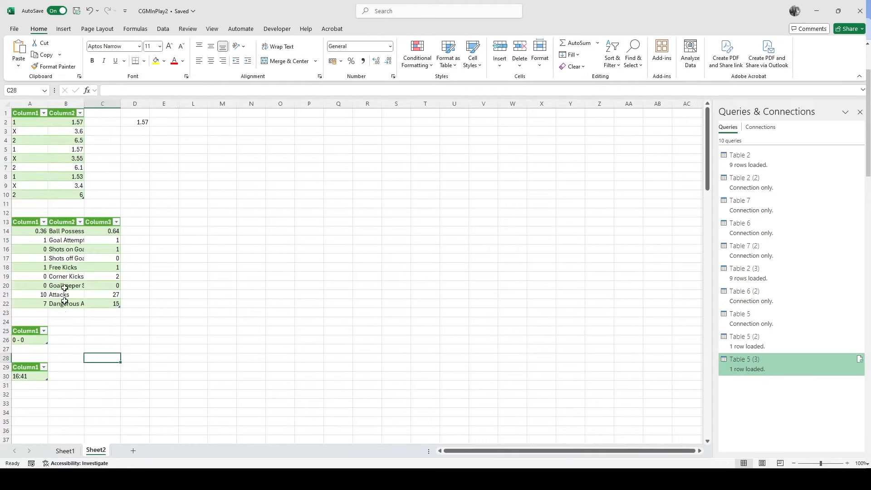
Switch to Sheet1 with the match overview and autofit the width of the Shots/SOT H column
{"action": "left_click", "coordinate": [65, 454]}
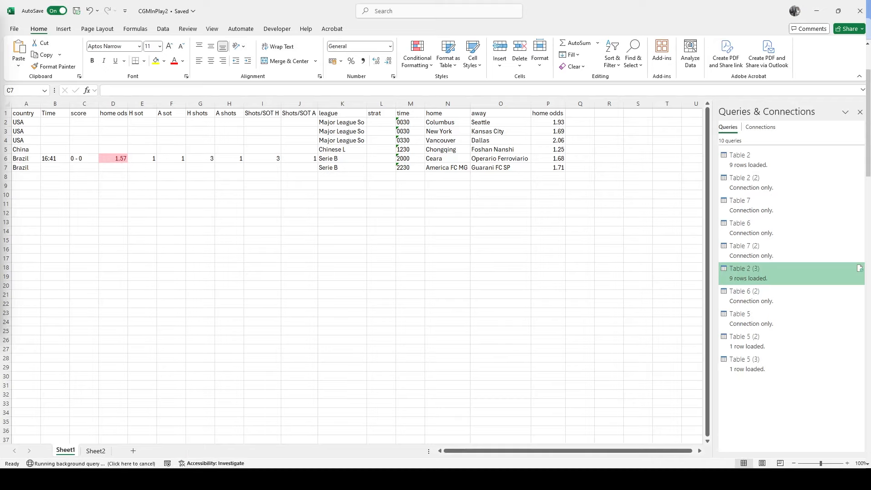
{"action": "left_click", "coordinate": [112, 296]}
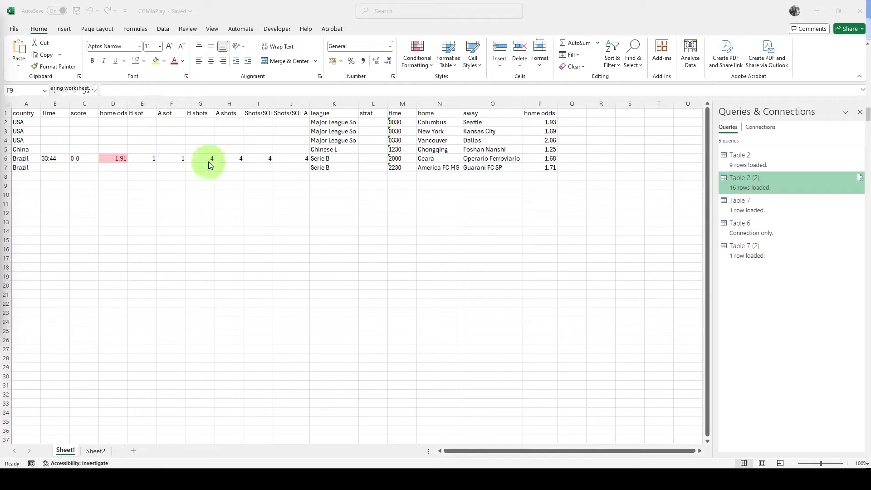
{"action": "double_click", "coordinate": [273, 102]}
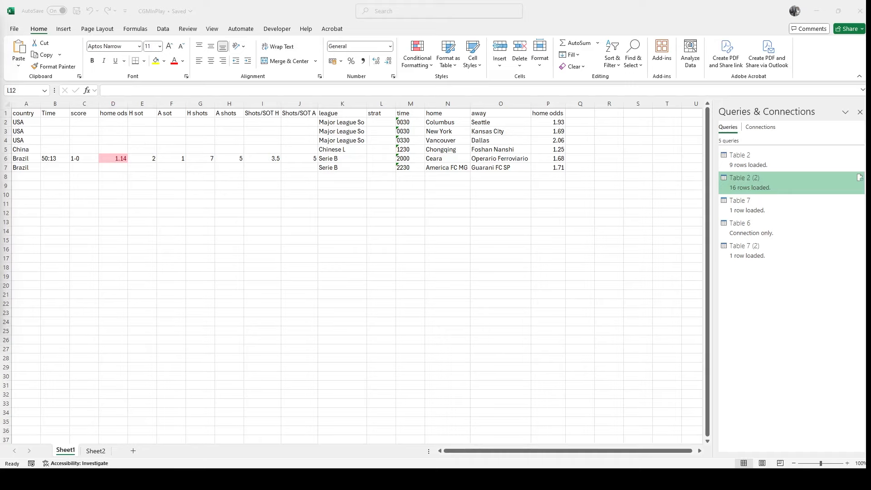
Bring the Flashscore statistics window for Ceara against Operario over the worksheet to compare the match figures
{"action": "left_click_drag", "start_coordinate": [0, 91], "coordinate": [565, 19]}
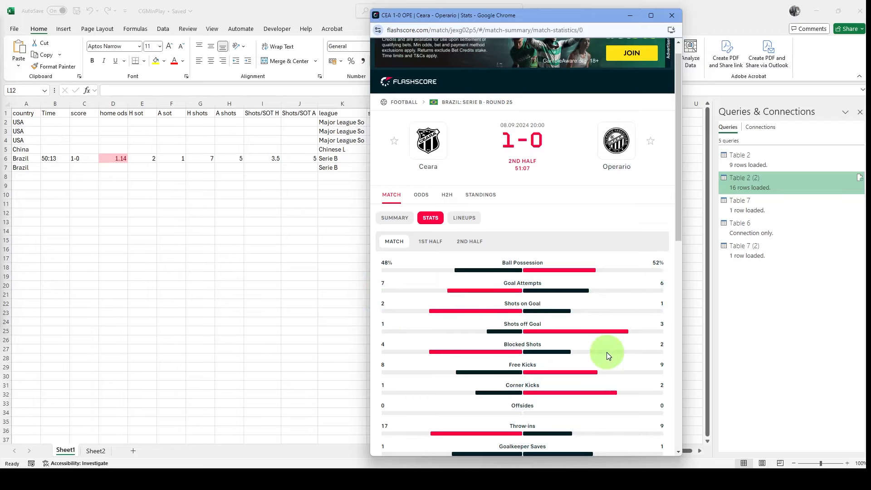
Check the Ceara against Operario statistics and live odds against refreshed workbook queries, then move the Flashscore window off the worksheet
{"action": "scroll", "coordinate": [607, 352], "scroll_direction": "down", "scroll_amount": 8}
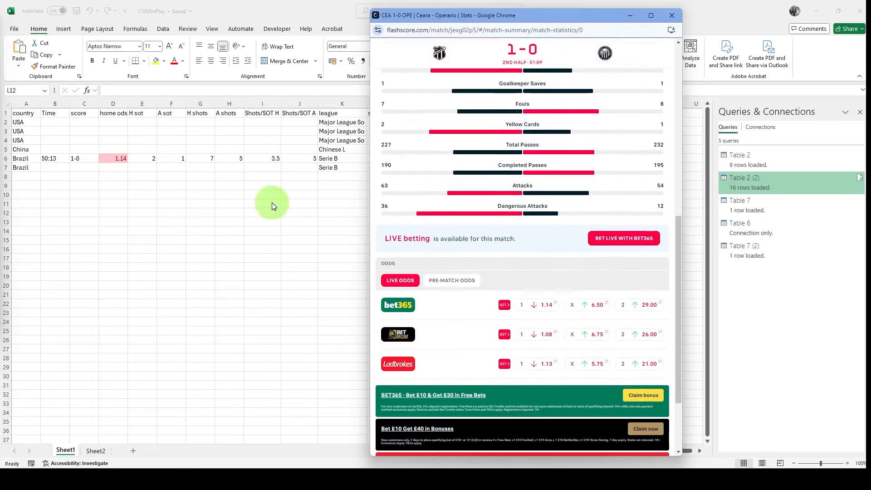
{"action": "key", "text": "ctrl+alt+F5"}
{"action": "scroll", "coordinate": [526, 351], "scroll_direction": "up", "scroll_amount": 3}
{"action": "scroll", "coordinate": [526, 351], "scroll_direction": "up", "scroll_amount": 6}
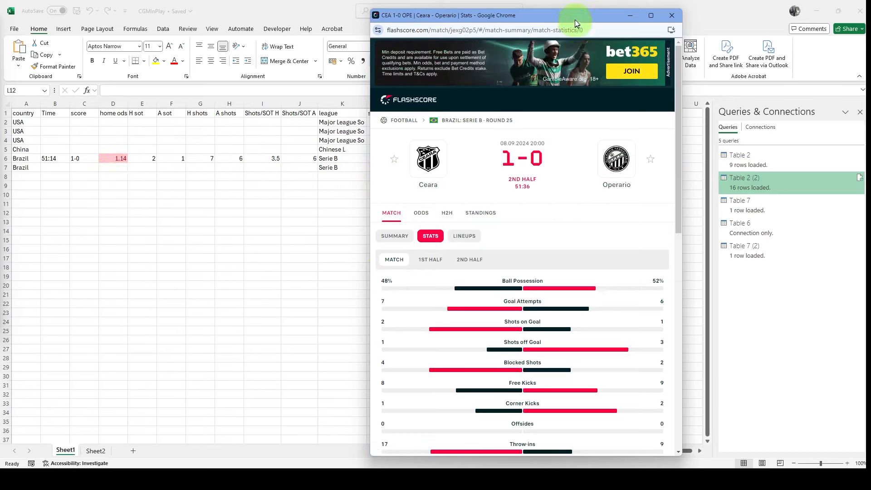
{"action": "left_click_drag", "start_coordinate": [576, 17], "coordinate": [1, 131]}
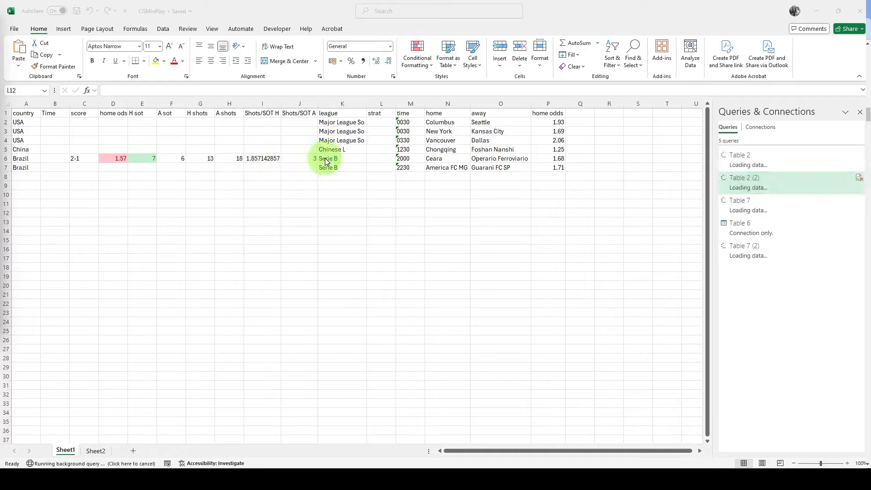
Review the Worksheet_Change logging code in the Visual Basic editor and return to the CGMInPlay workbook
{"action": "left_click", "coordinate": [273, 31]}
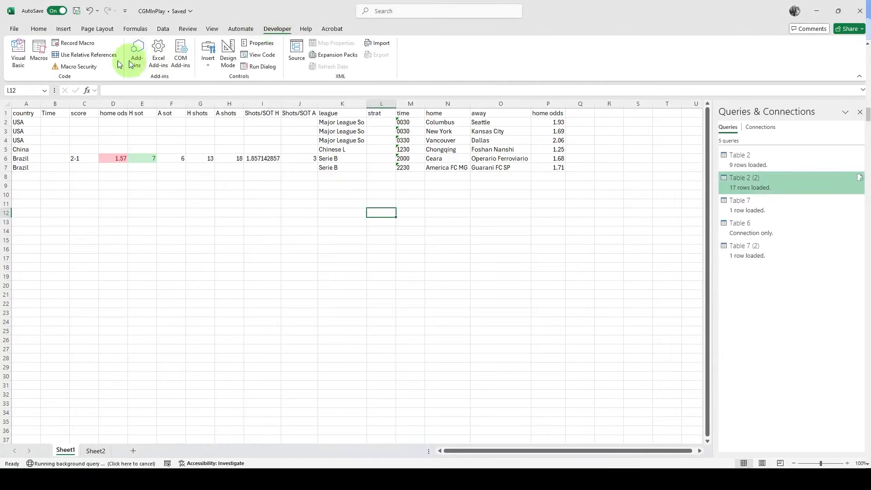
{"action": "left_click", "coordinate": [19, 47]}
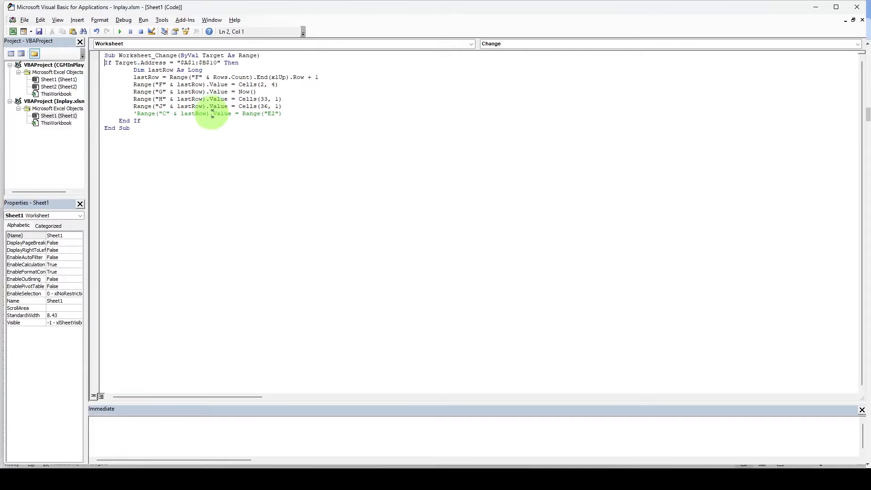
{"action": "left_click", "coordinate": [812, 4]}
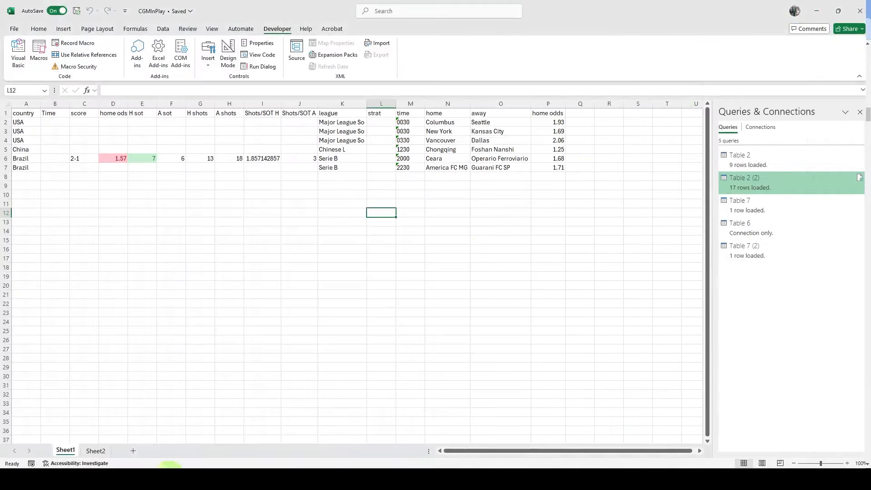
Examine the logged home odds, timestamps, scores and match clock in columns F to J of Sheet2 across the whole match
{"action": "left_click", "coordinate": [95, 450]}
{"action": "scroll", "coordinate": [290, 281], "scroll_direction": "up", "scroll_amount": 20}
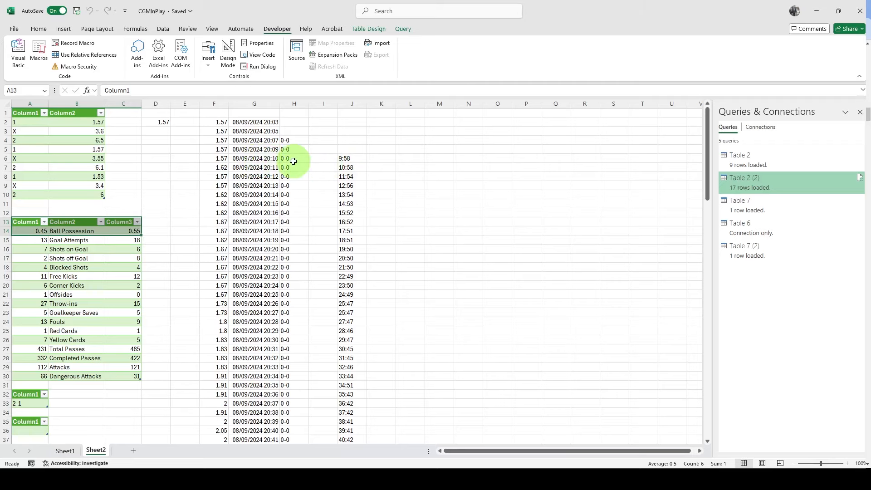
{"action": "scroll", "coordinate": [273, 178], "scroll_direction": "down", "scroll_amount": 5}
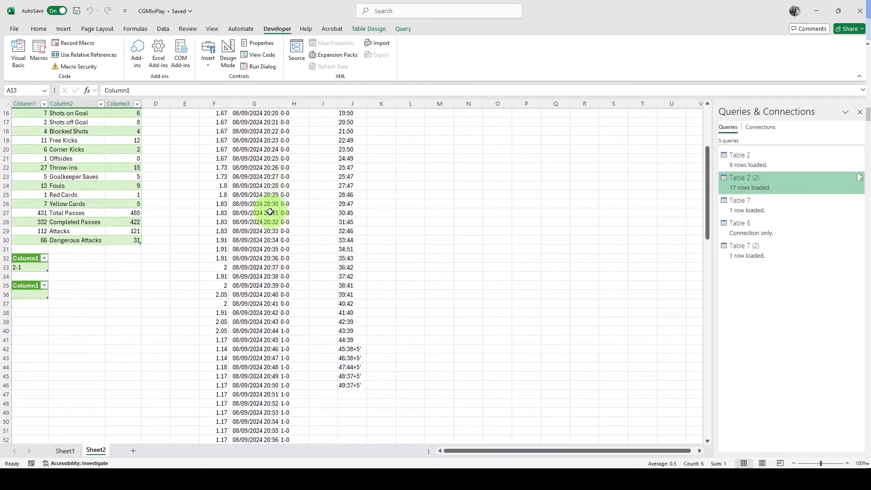
{"action": "scroll", "coordinate": [272, 193], "scroll_direction": "down", "scroll_amount": 1}
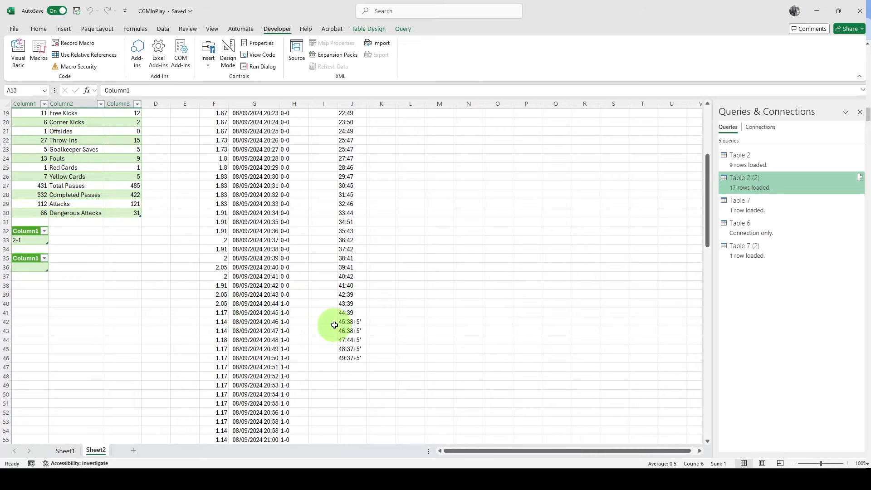
{"action": "scroll", "coordinate": [335, 322], "scroll_direction": "down", "scroll_amount": 2}
{"action": "scroll", "coordinate": [335, 322], "scroll_direction": "down", "scroll_amount": 3}
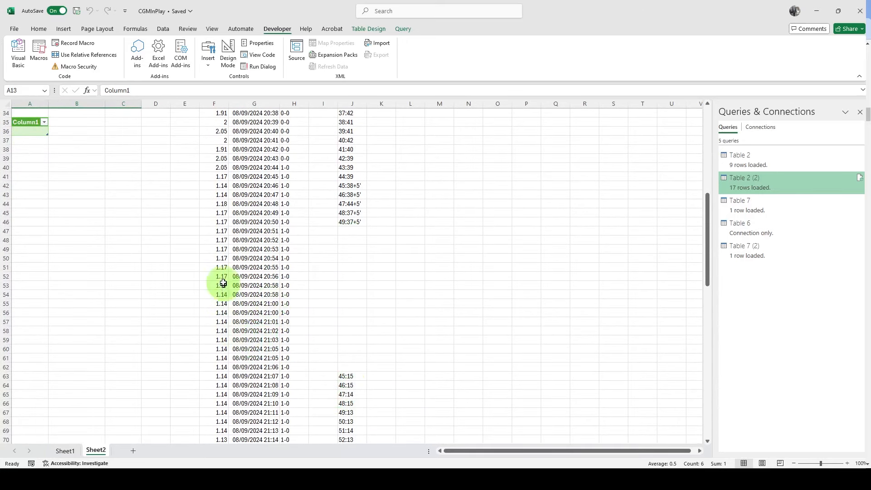
{"action": "scroll", "coordinate": [236, 341], "scroll_direction": "down", "scroll_amount": 2}
{"action": "scroll", "coordinate": [260, 347], "scroll_direction": "down", "scroll_amount": 8}
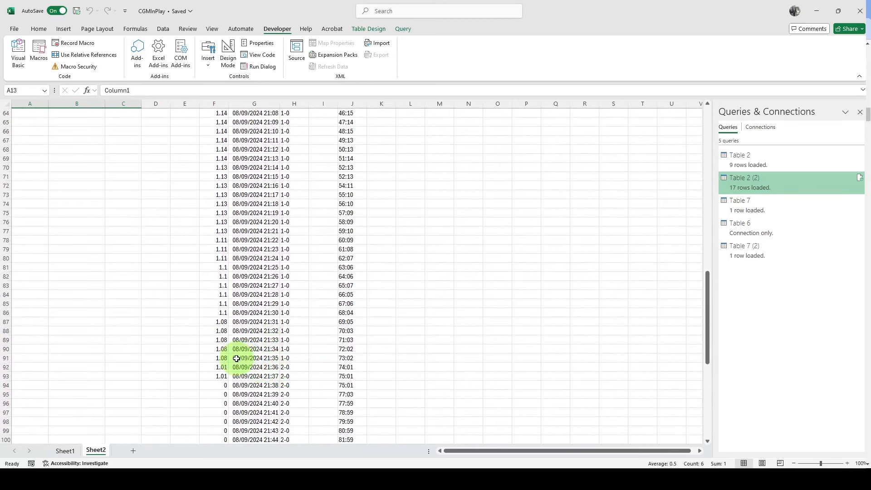
{"action": "scroll", "coordinate": [268, 372], "scroll_direction": "down", "scroll_amount": 7}
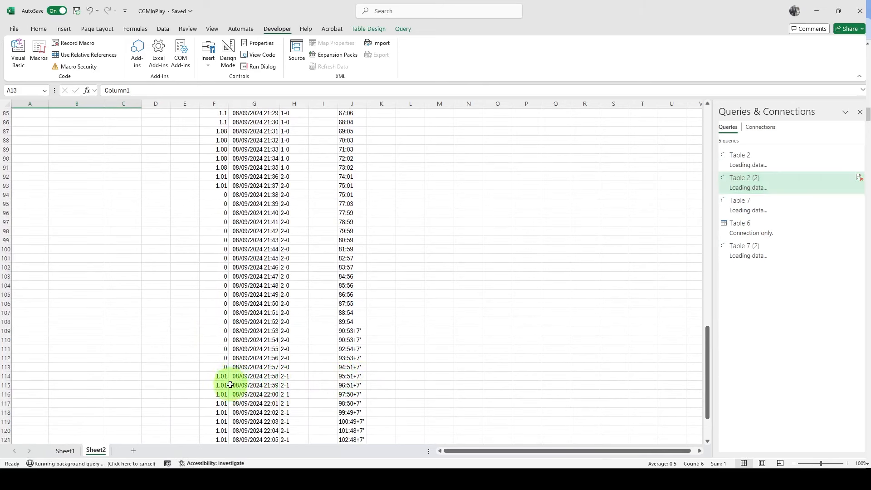
{"action": "scroll", "coordinate": [231, 382], "scroll_direction": "down", "scroll_amount": 1}
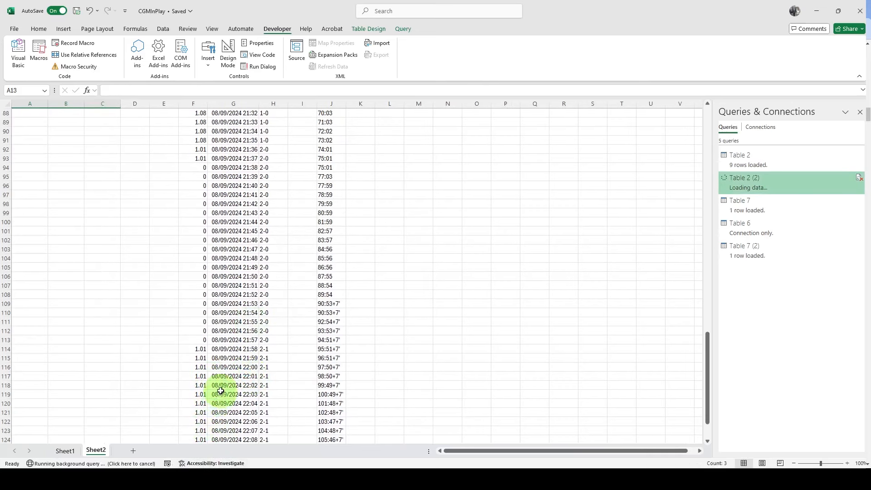
{"action": "scroll", "coordinate": [254, 377], "scroll_direction": "down", "scroll_amount": 3}
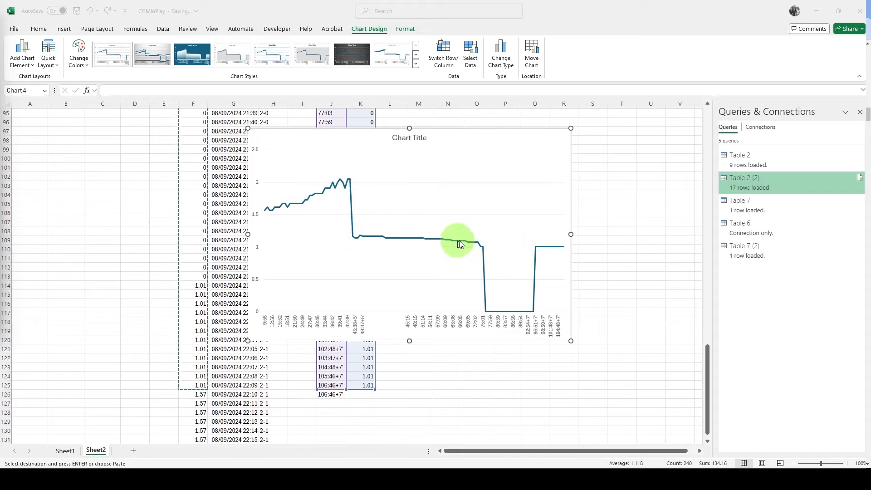
Inspect the plotted home odds in the Sheet2 line chart, including the points around the 40th minute
{"action": "mouse_move", "coordinate": [480, 241]}
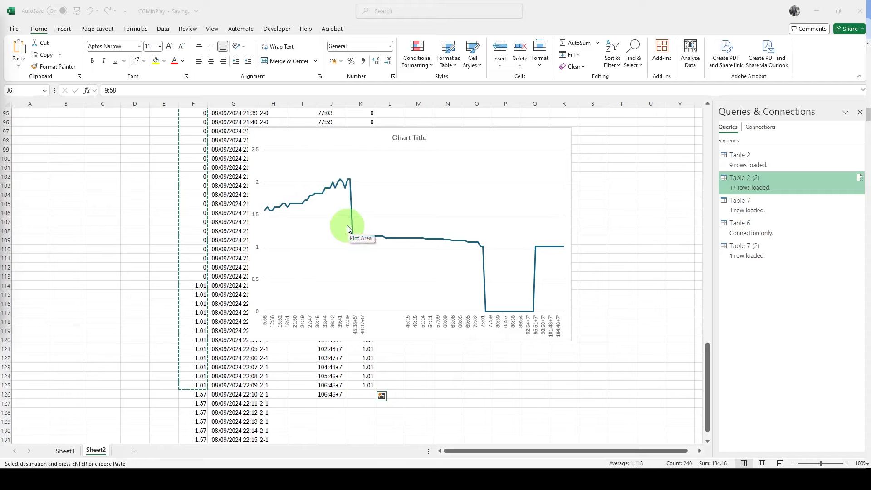
{"action": "mouse_move", "coordinate": [344, 183]}
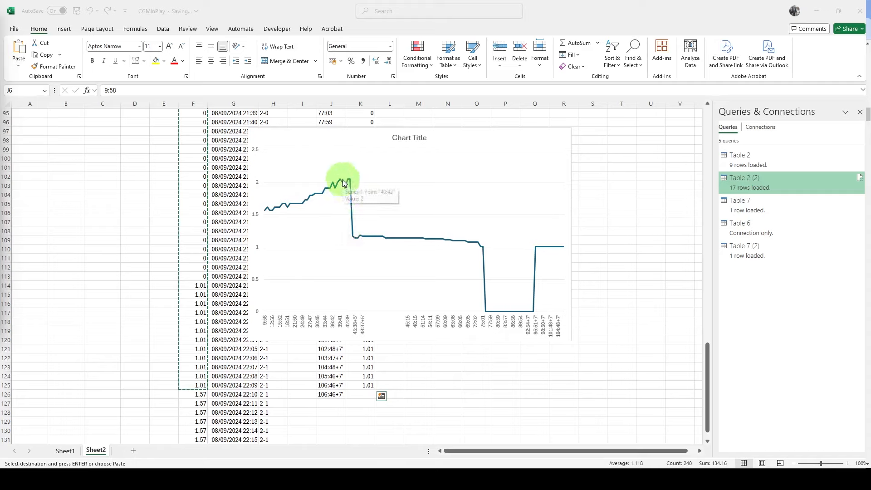